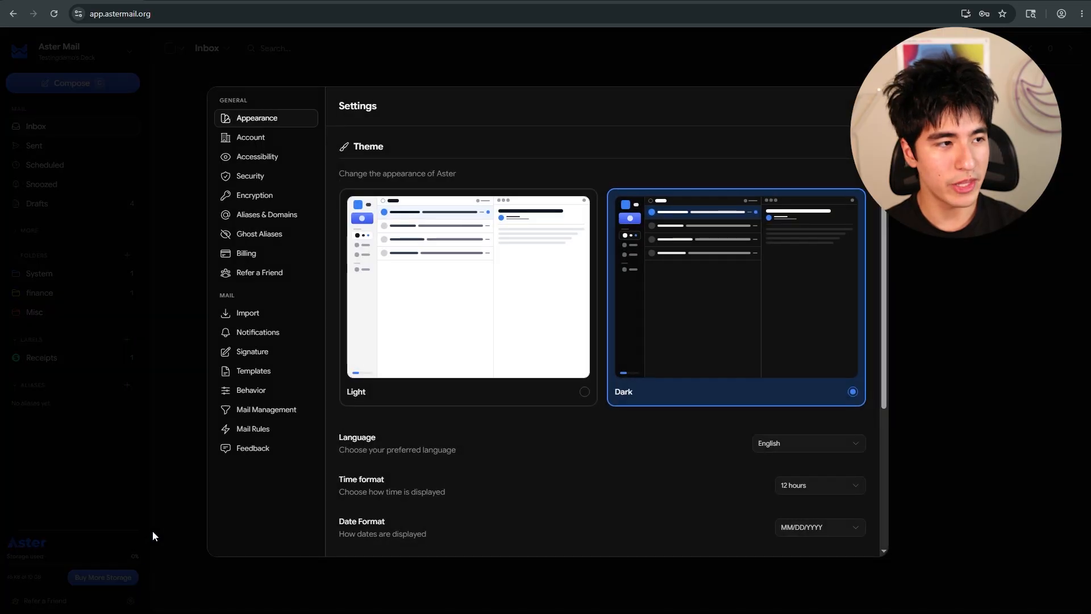
- Open the aliases and domains settings and add the custom domain asterprivacy.org
left_click(257, 218)
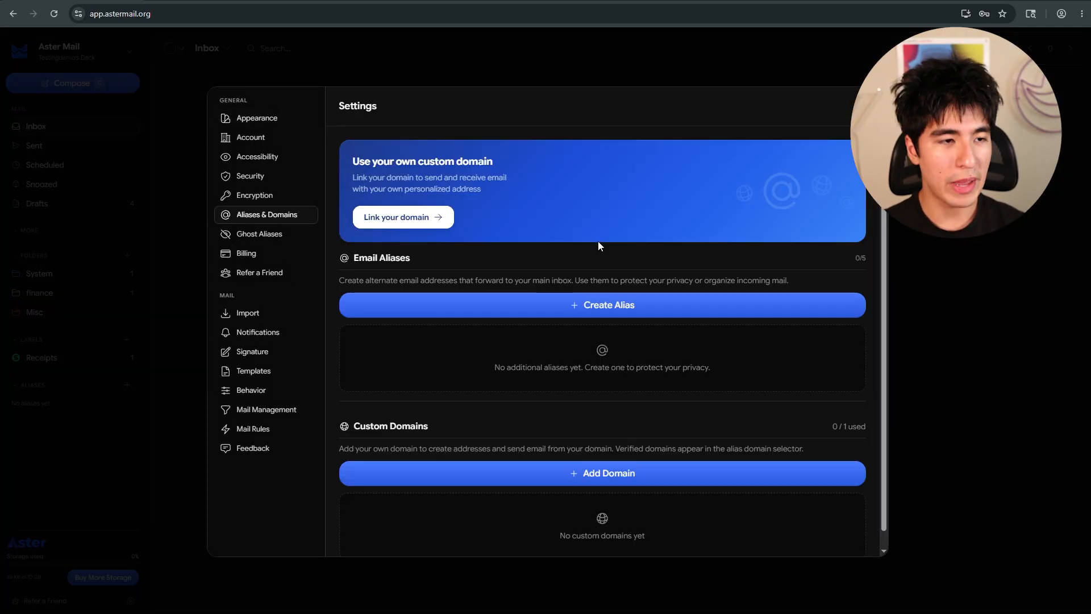
scroll(598, 246, "down", 1)
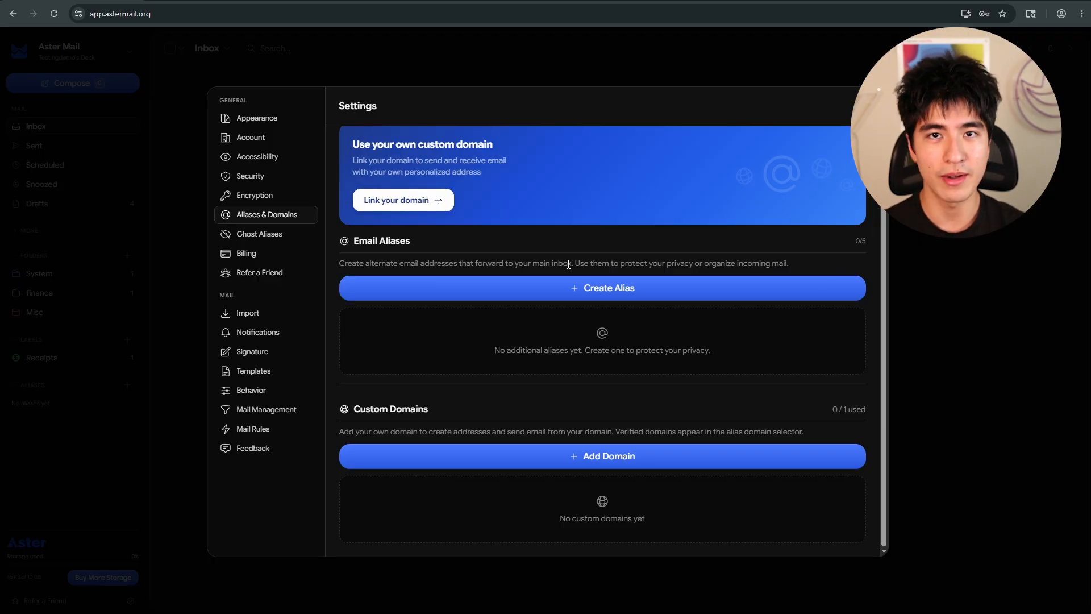
left_click(605, 461)
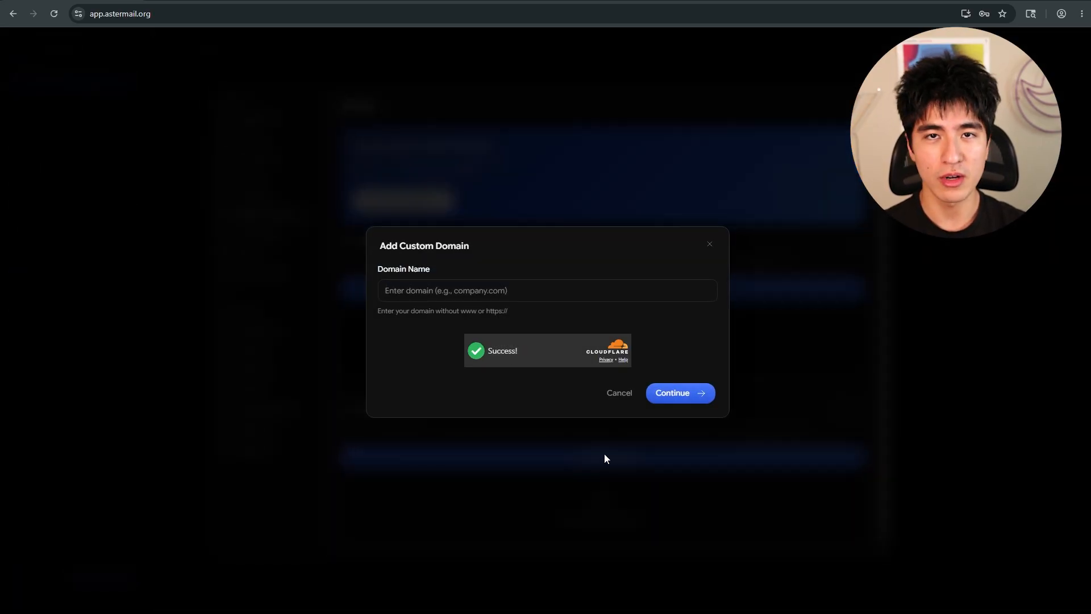
type("asterprivacy.org")
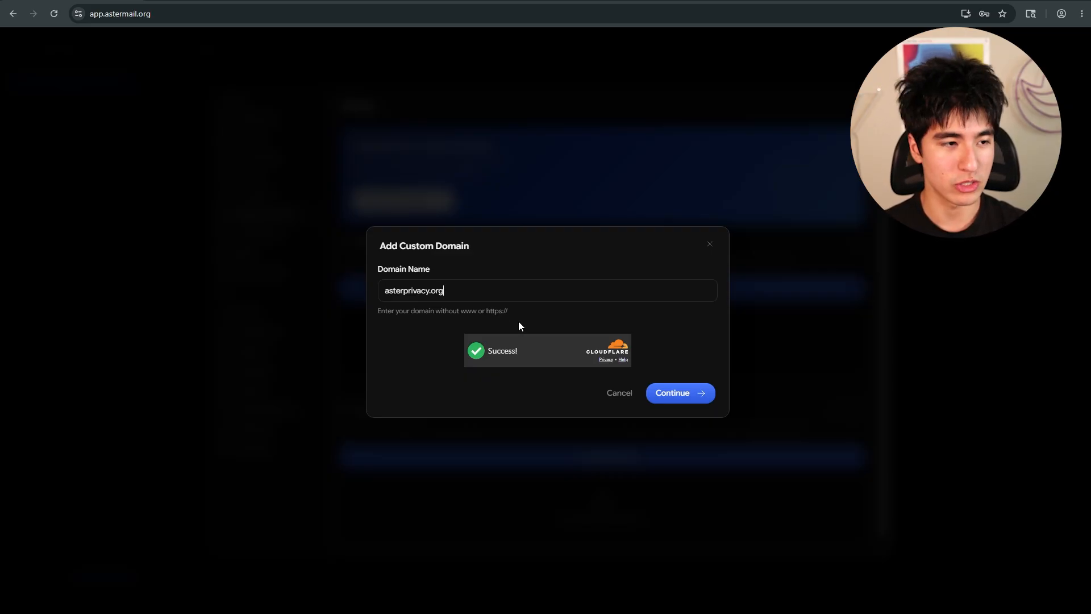
left_click(685, 398)
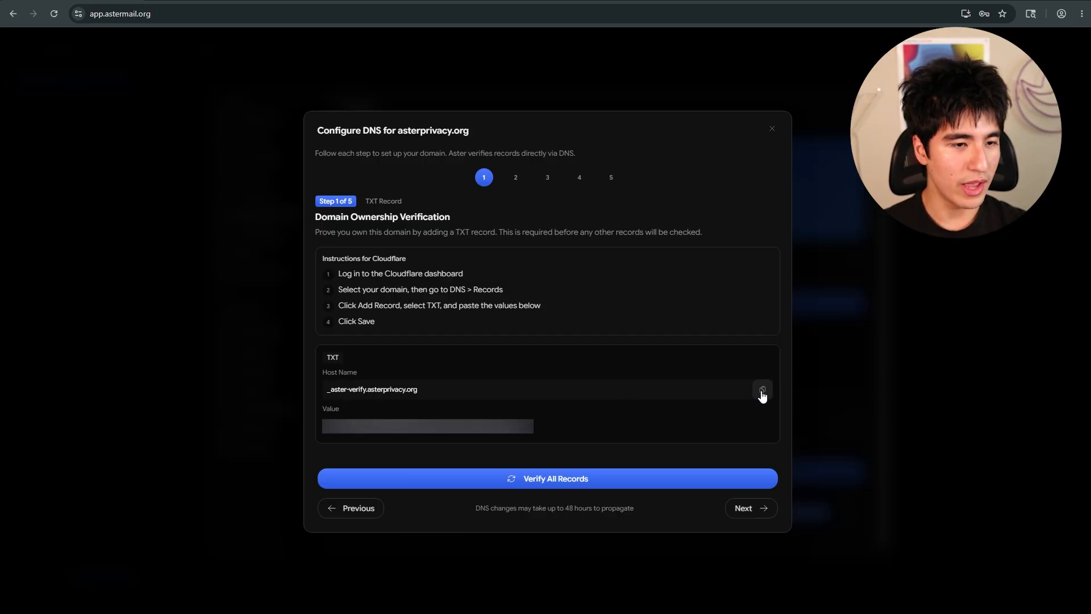
- Copy the verification host name and start a new TXT DNS record named _aster-verify.asterprivacy.org
left_click(761, 392)
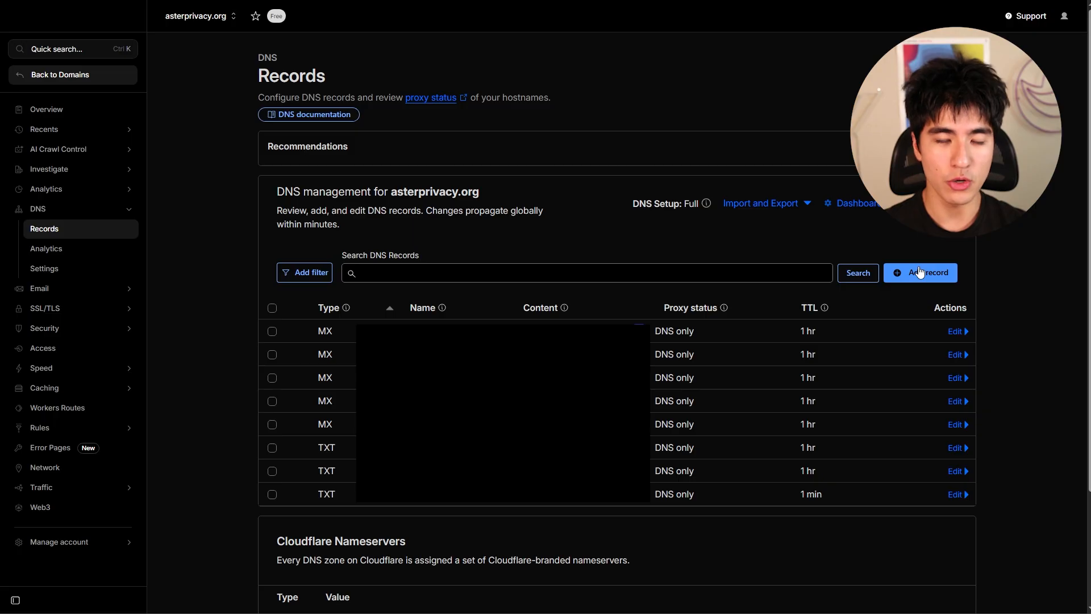
left_click(896, 273)
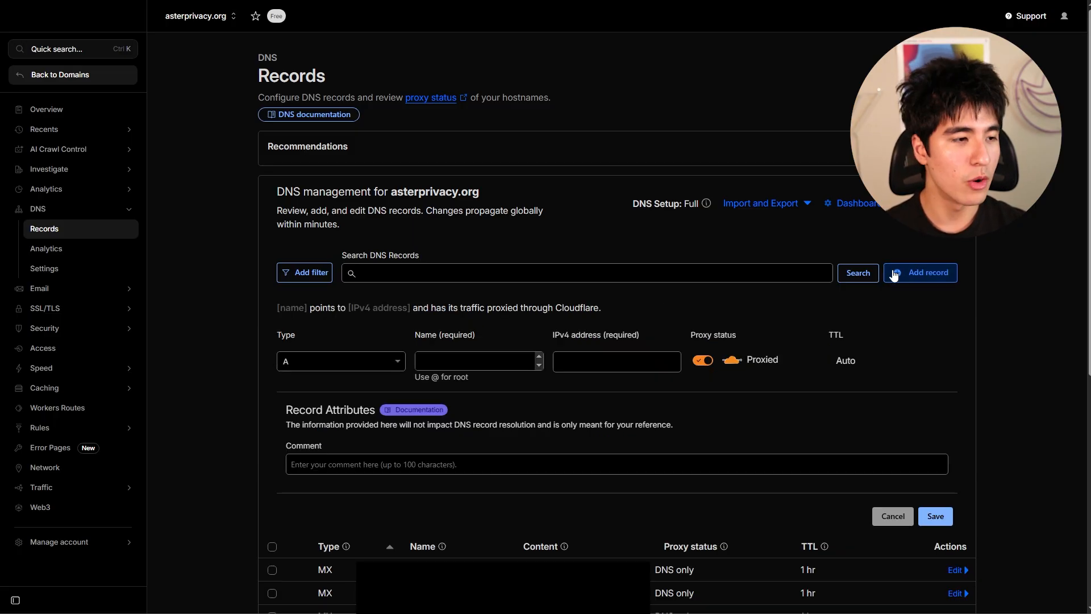
left_click(366, 362)
left_click(364, 363)
left_click(350, 360)
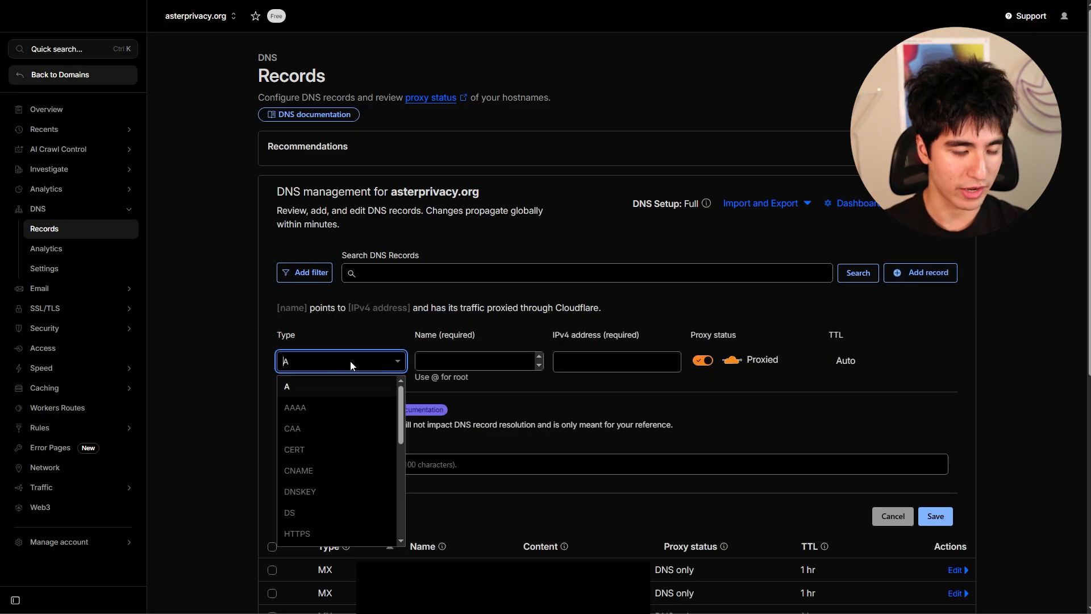
type("tx")
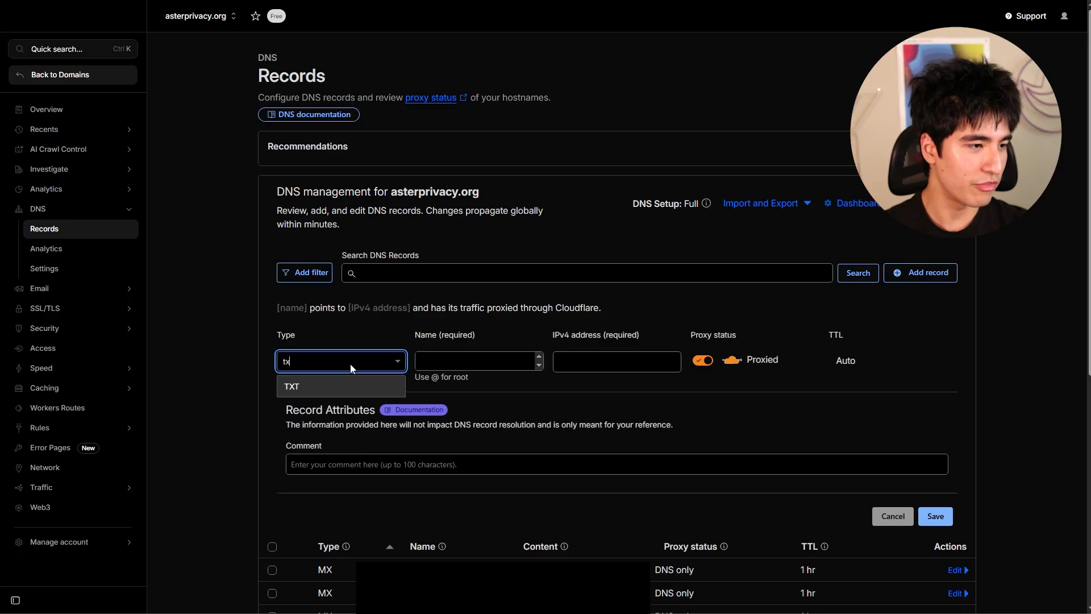
left_click(325, 394)
left_click(482, 361)
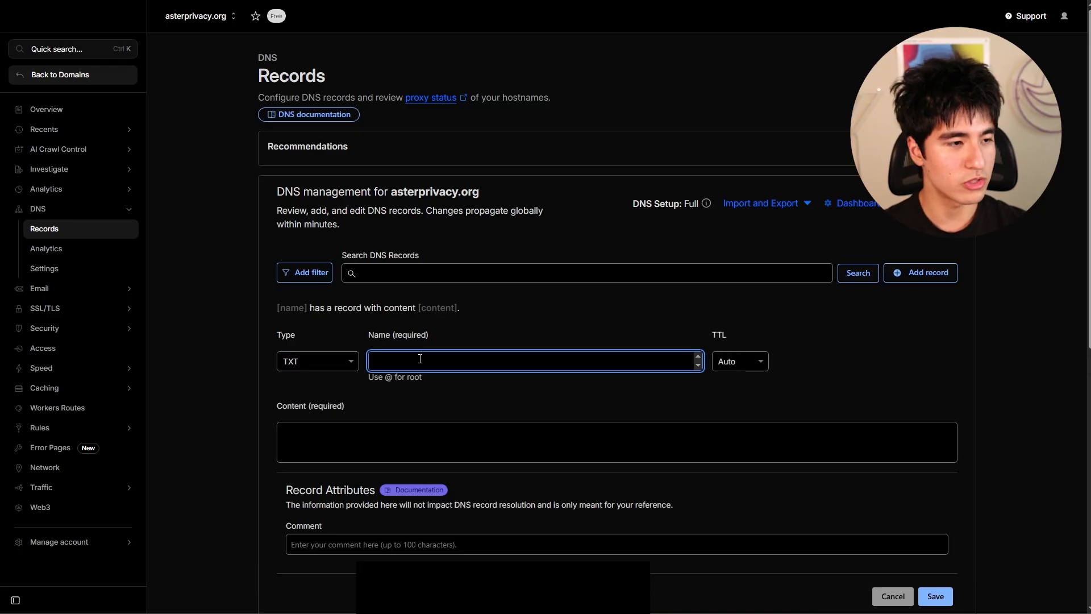
key("ctrl+v")
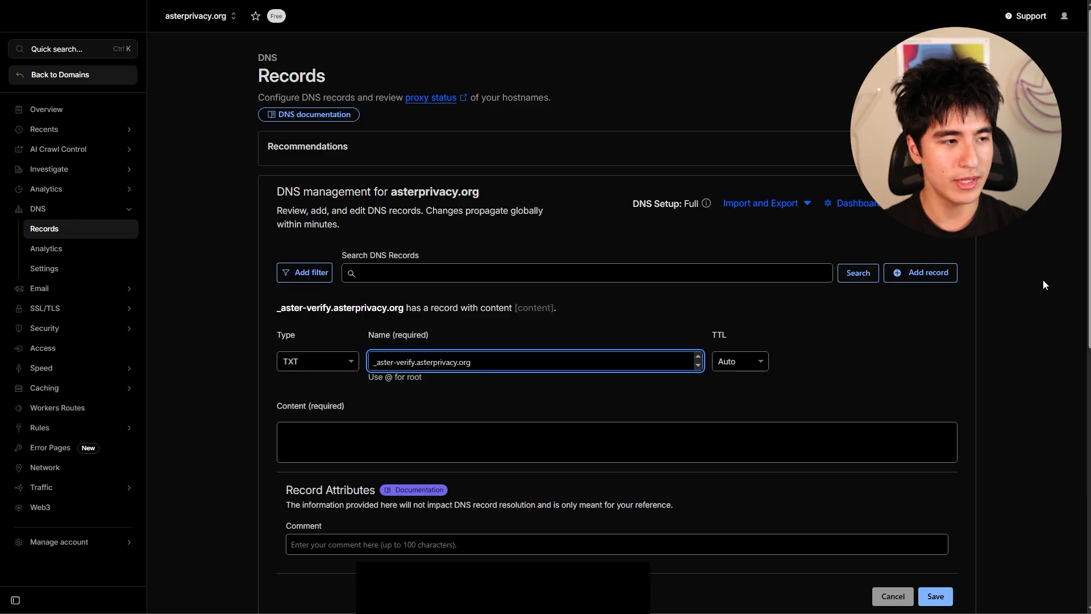
- Copy the domain verification token into the TXT record's content and save the record
key("alt+Tab")
mouse_move(472, 434)
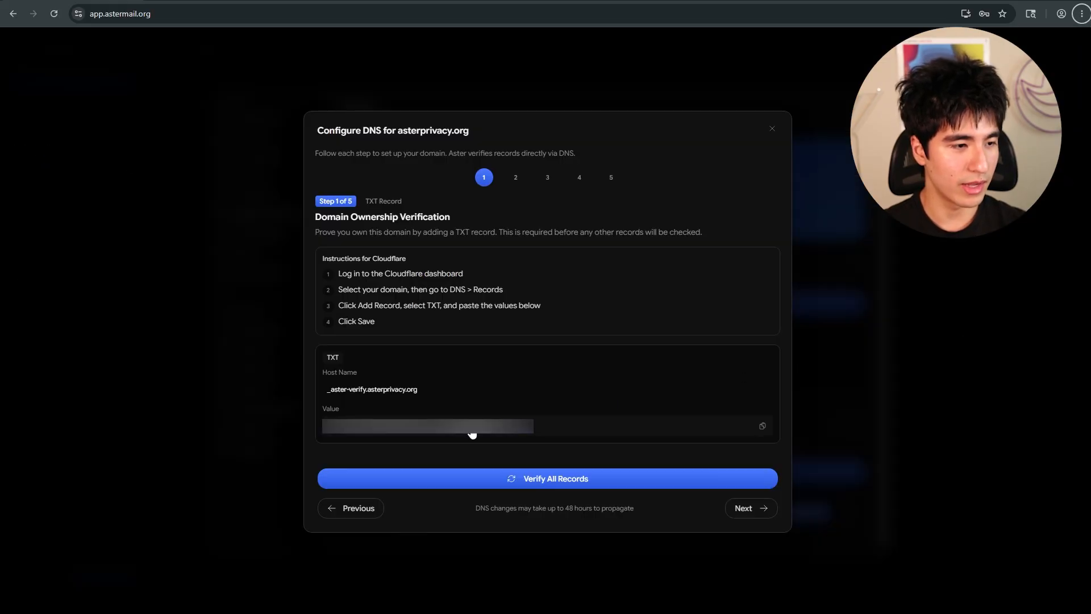
left_click(757, 426)
key("alt+Tab")
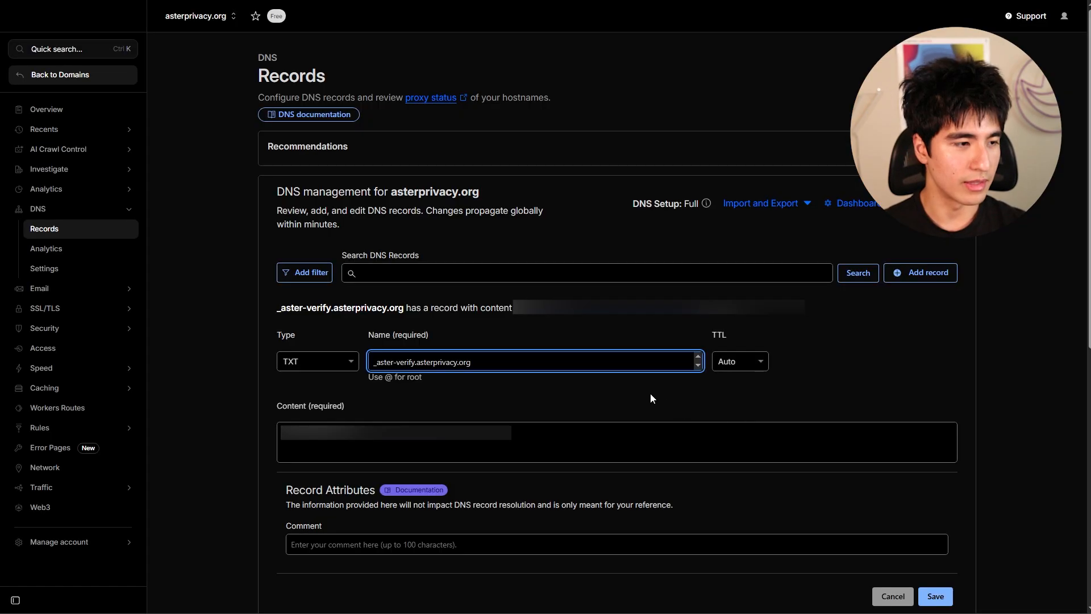
left_click(627, 430)
key("ctrl+v")
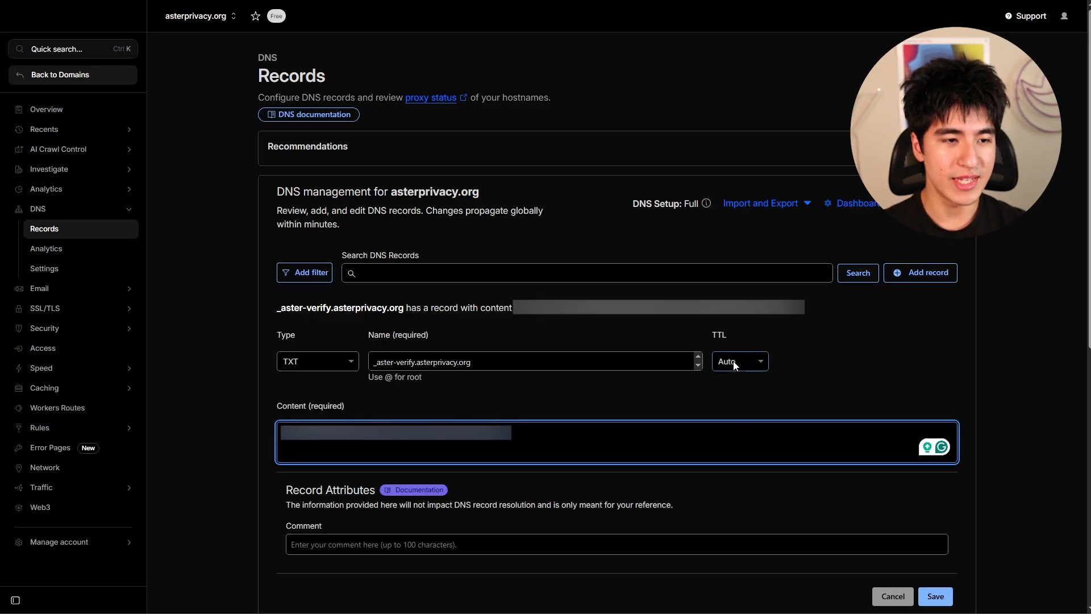
left_click(935, 596)
- Advance to the MX step, copy its host name, and start an MX record named asterprivacy.org
key("alt+Tab")
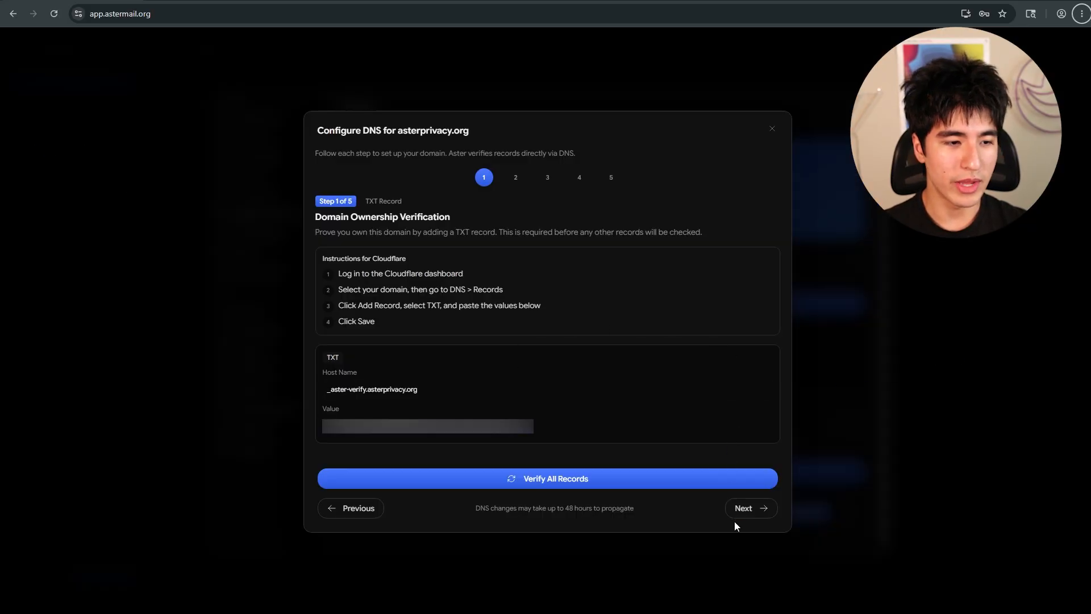
left_click(753, 509)
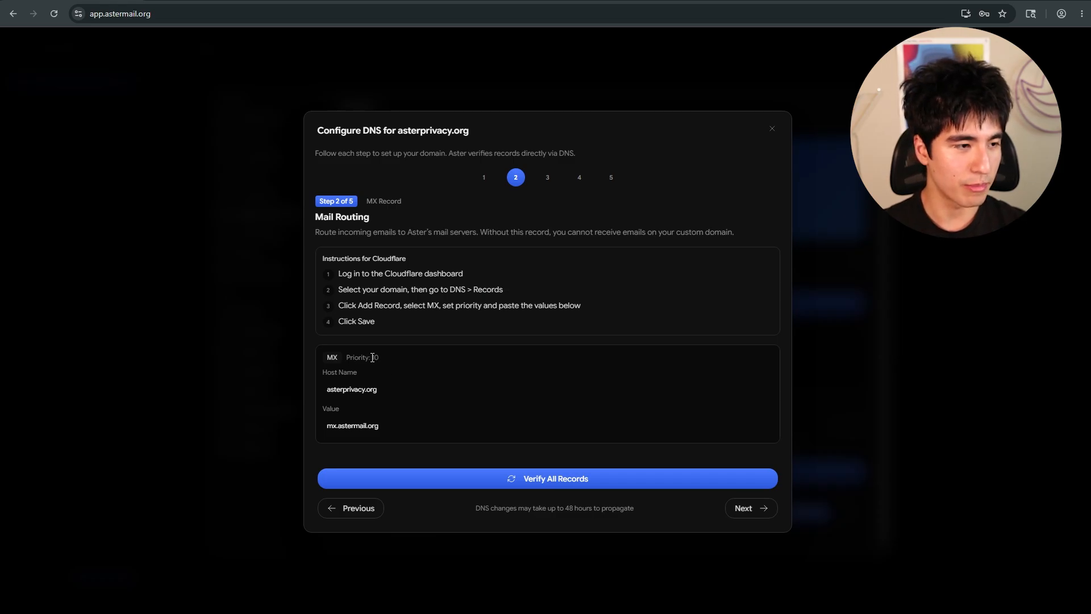
mouse_move(423, 391)
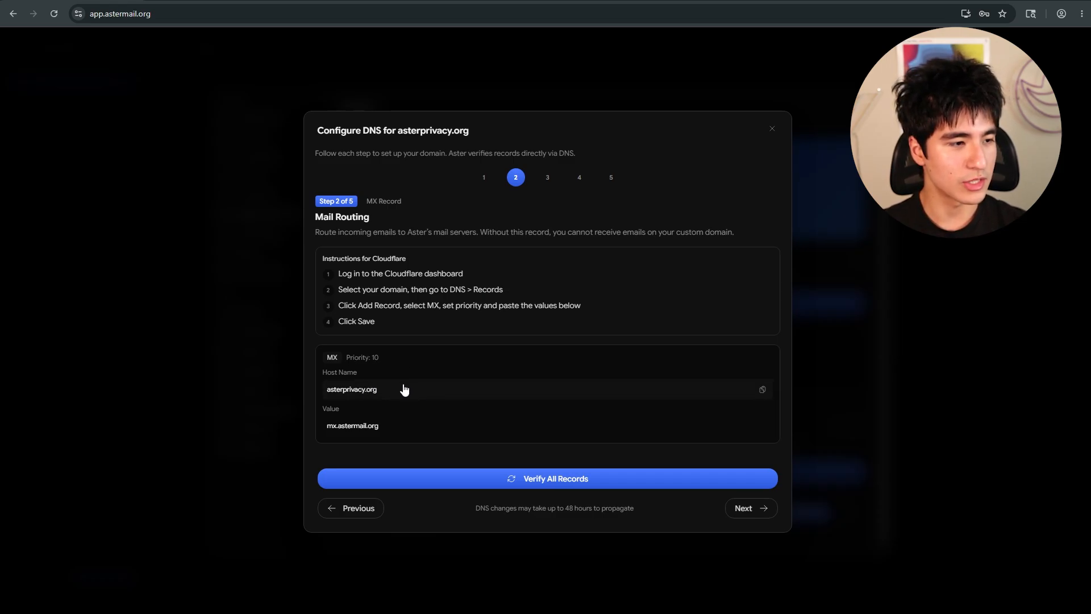
left_click(404, 391)
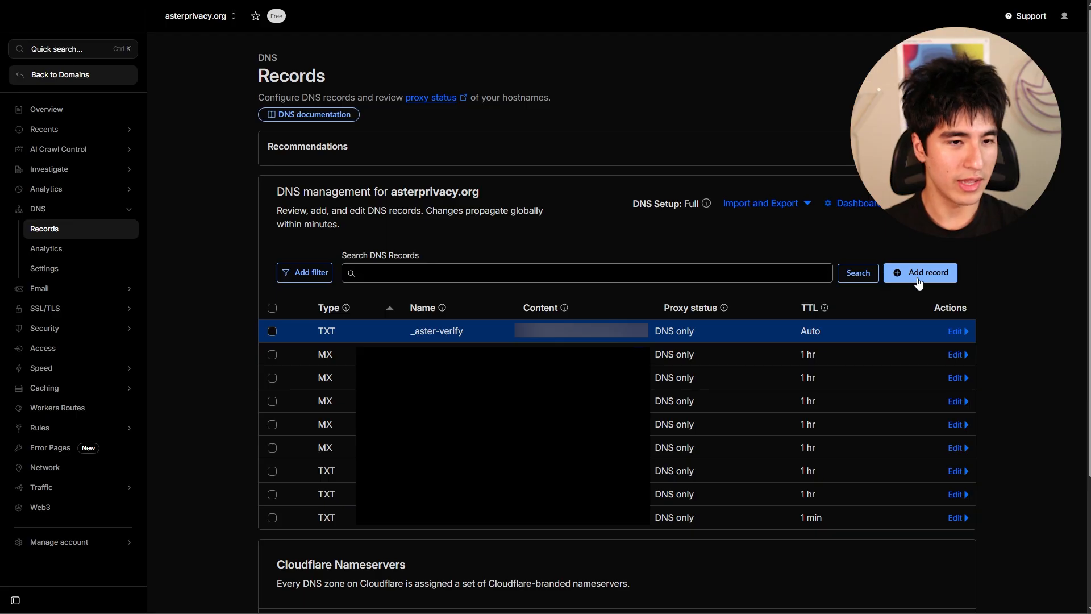
left_click(918, 279)
left_click(349, 362)
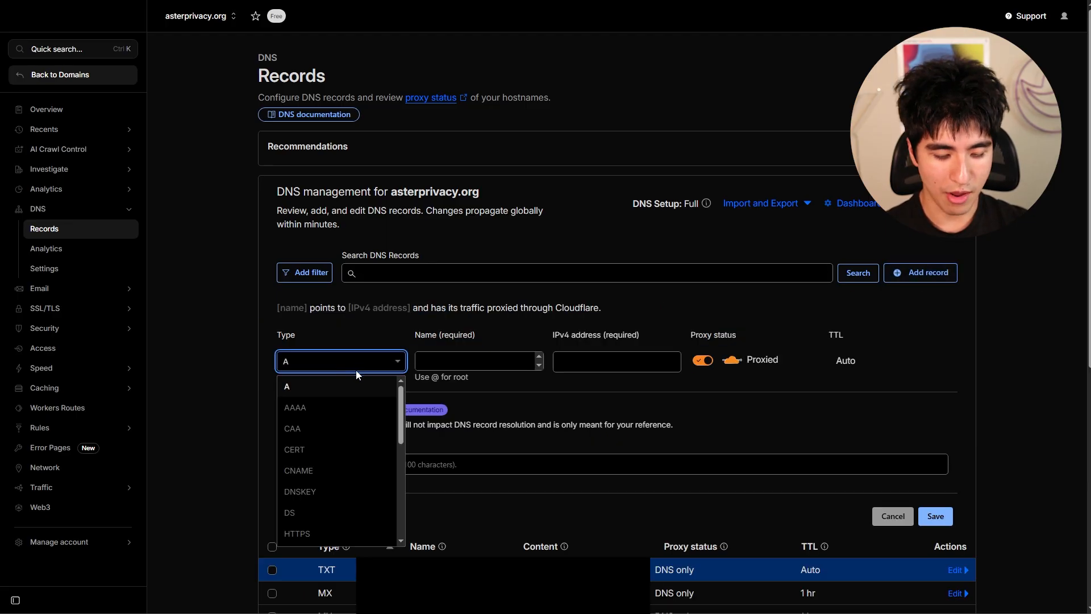
type("mx")
left_click(291, 387)
left_click(436, 363)
key("ctrl+v")
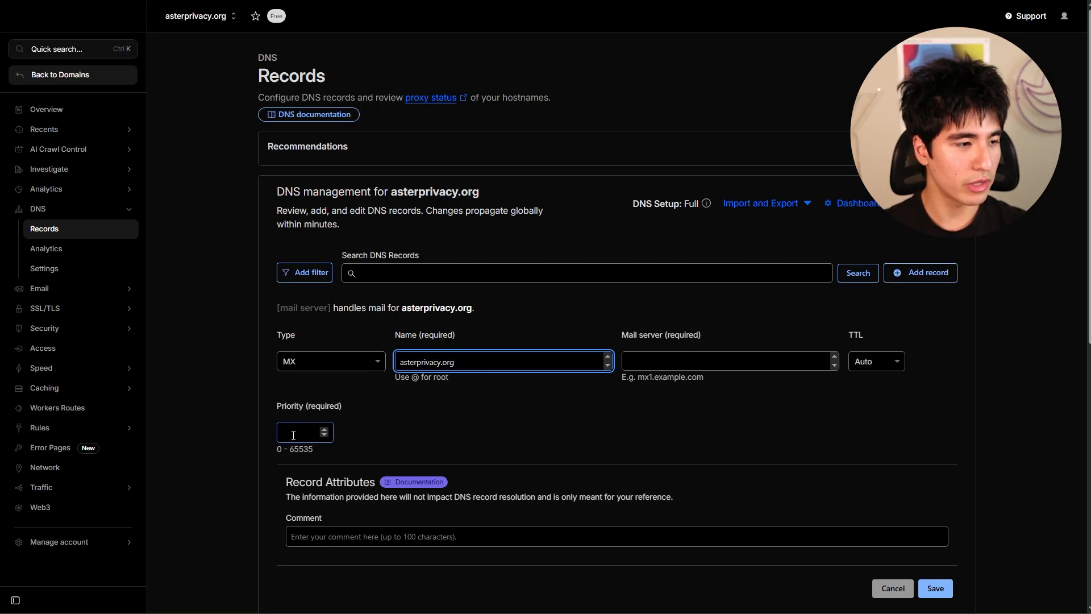
- Set the MX priority to 10 and mail server to mx.astermail.org, then save the record
left_click(293, 436)
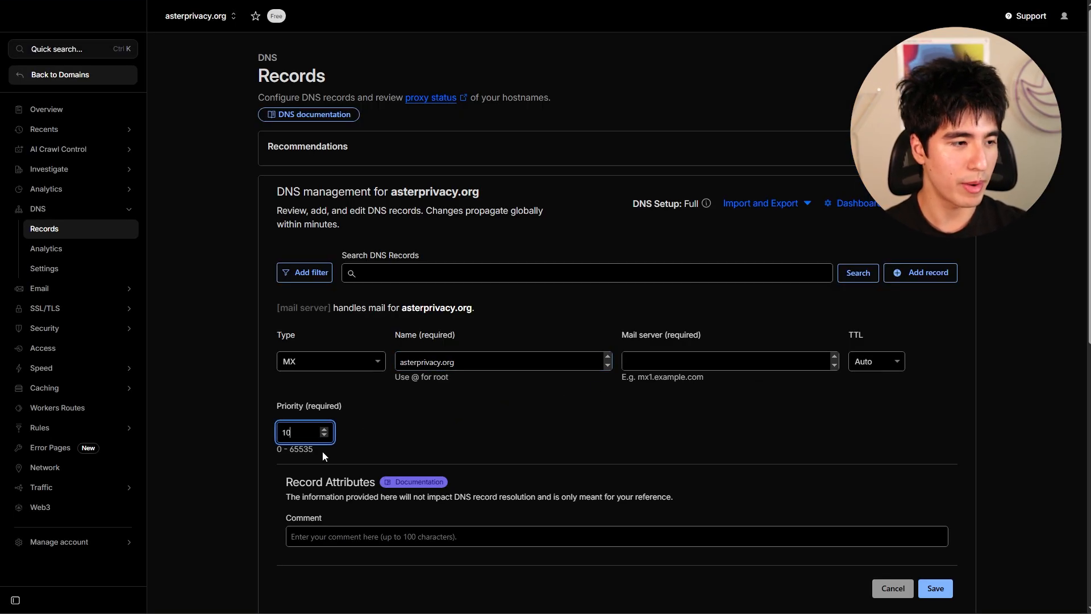
left_click(656, 365)
key("ctrl+v")
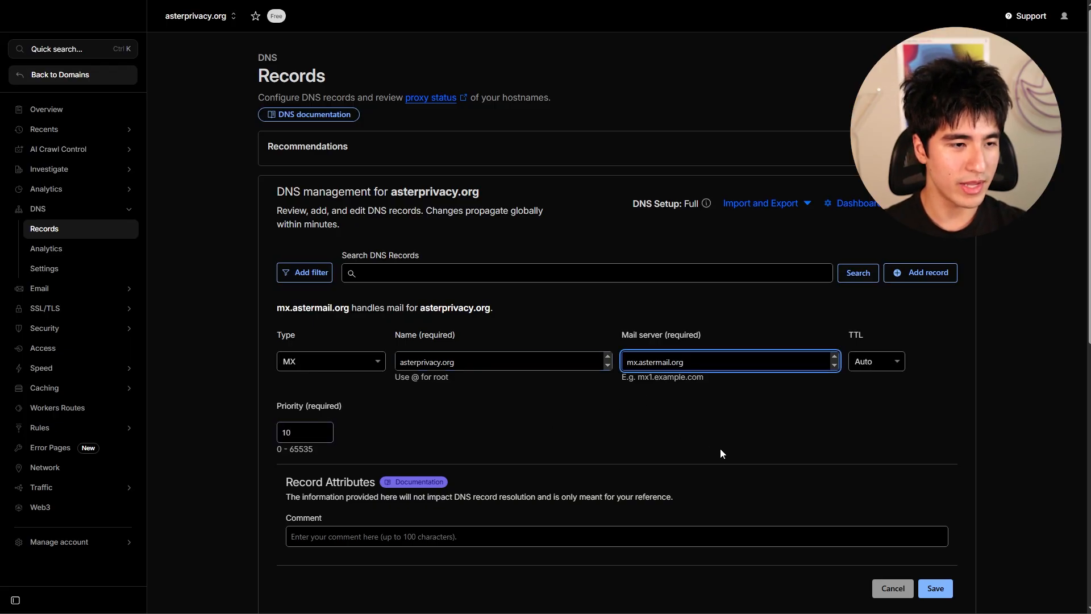
left_click(938, 592)
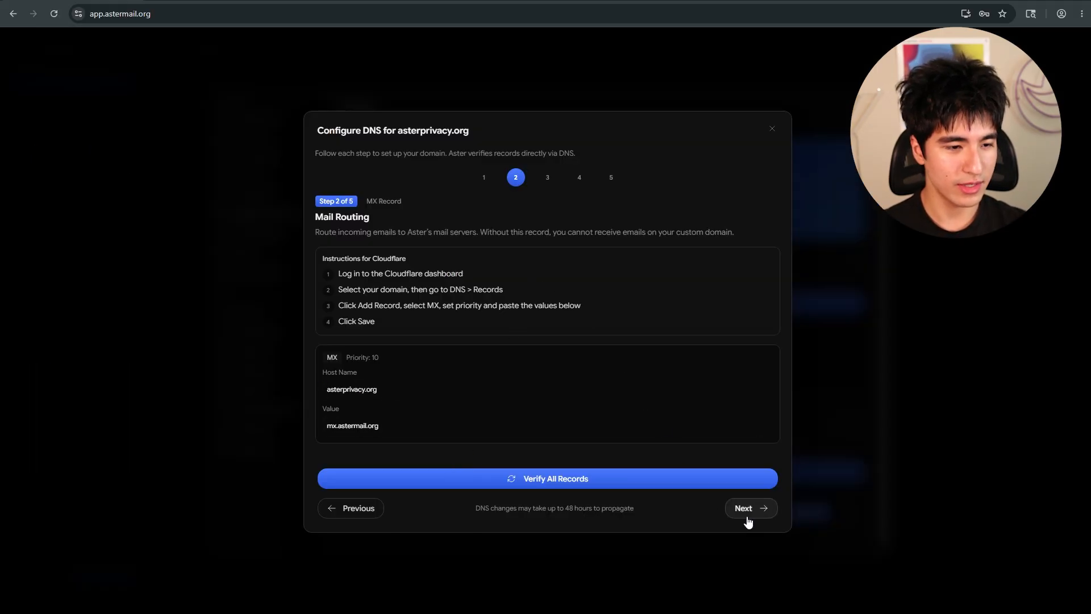
- Advance to the SPF step and start a new TXT record named asterprivacy.org
left_click(748, 521)
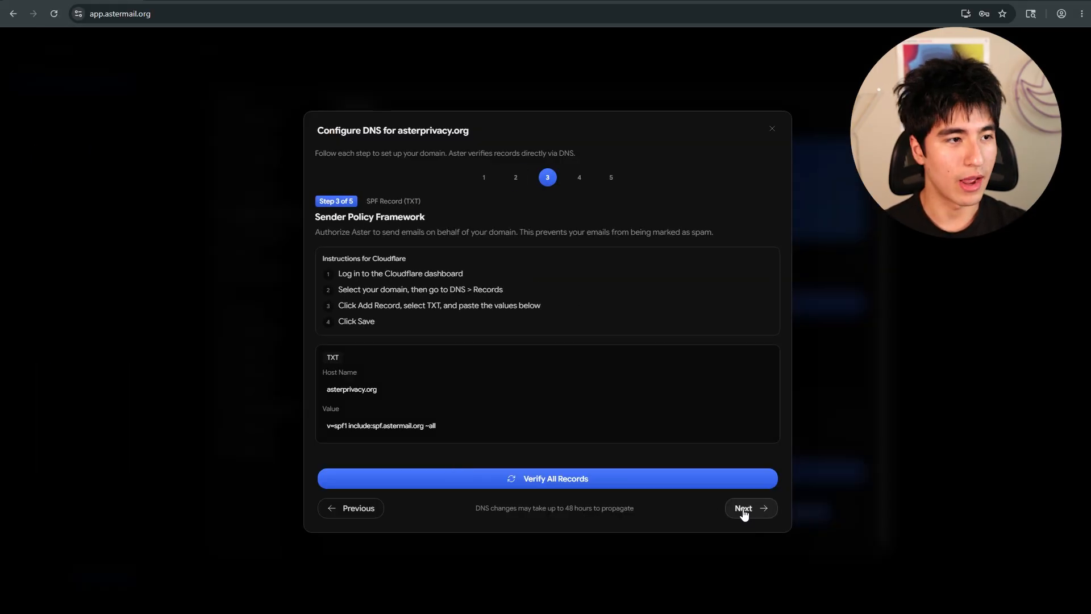
left_click(347, 390)
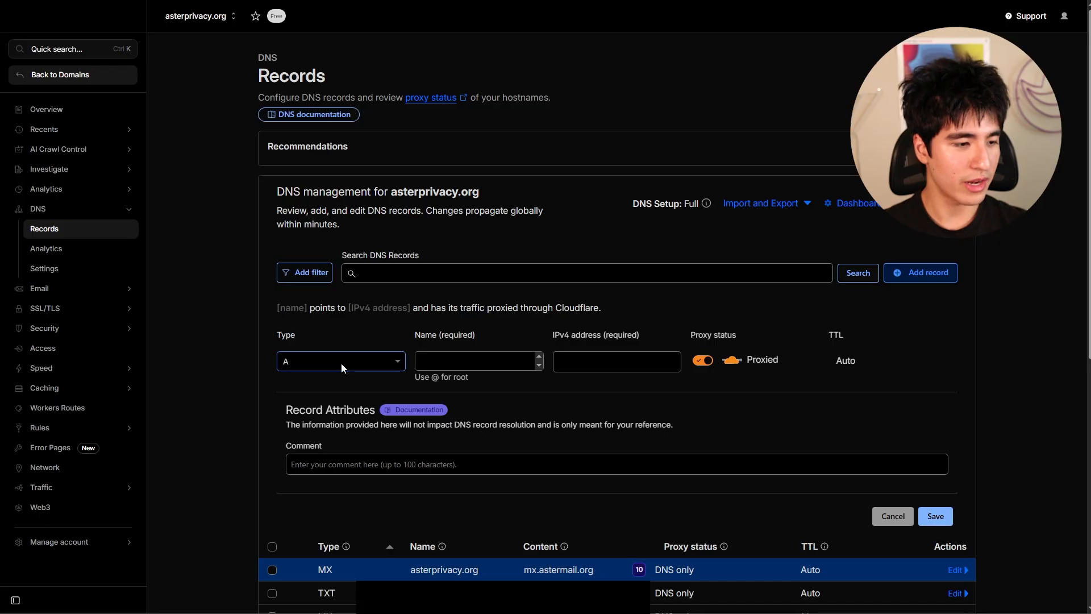
left_click(341, 364)
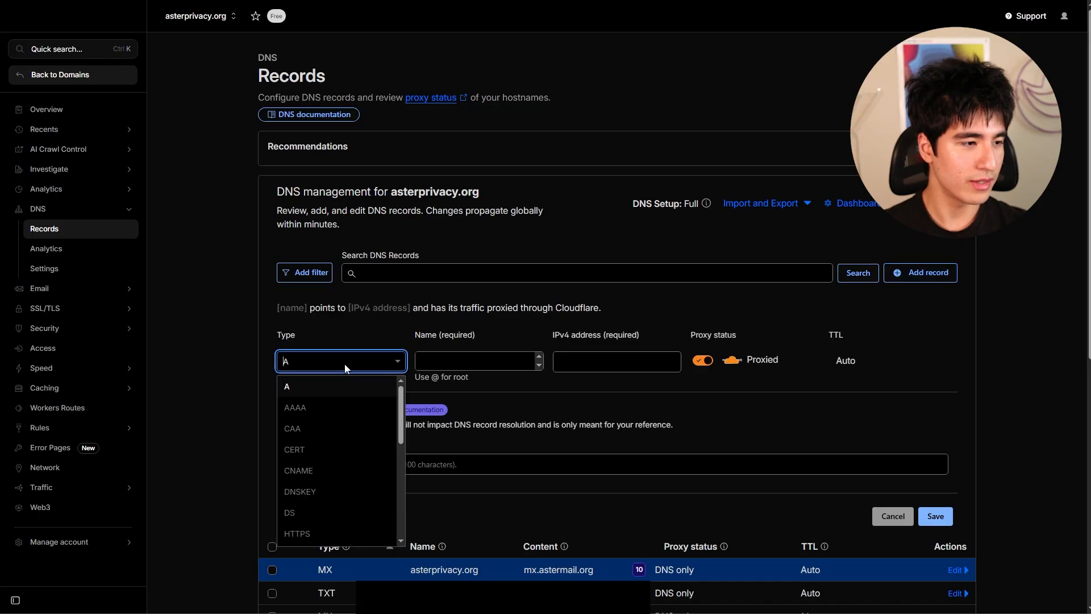
type("txt")
left_click(309, 389)
left_click(466, 364)
key("ctrl+v")
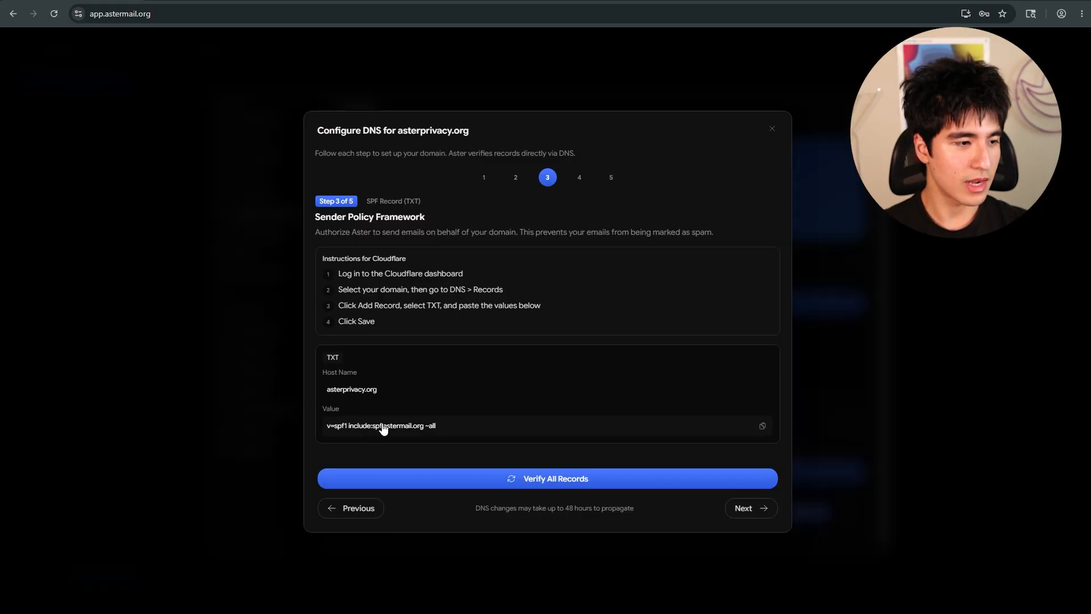
- Set the TXT content to v=spf1 include:spf.astermail.org ~all and save the SPF record
left_click(390, 427)
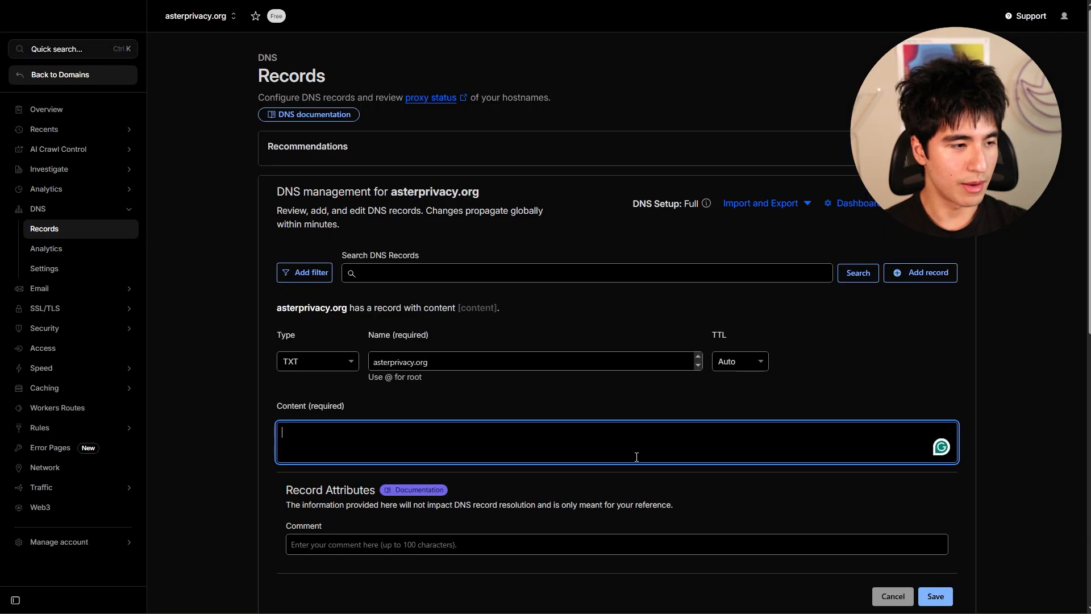
key("ctrl+v")
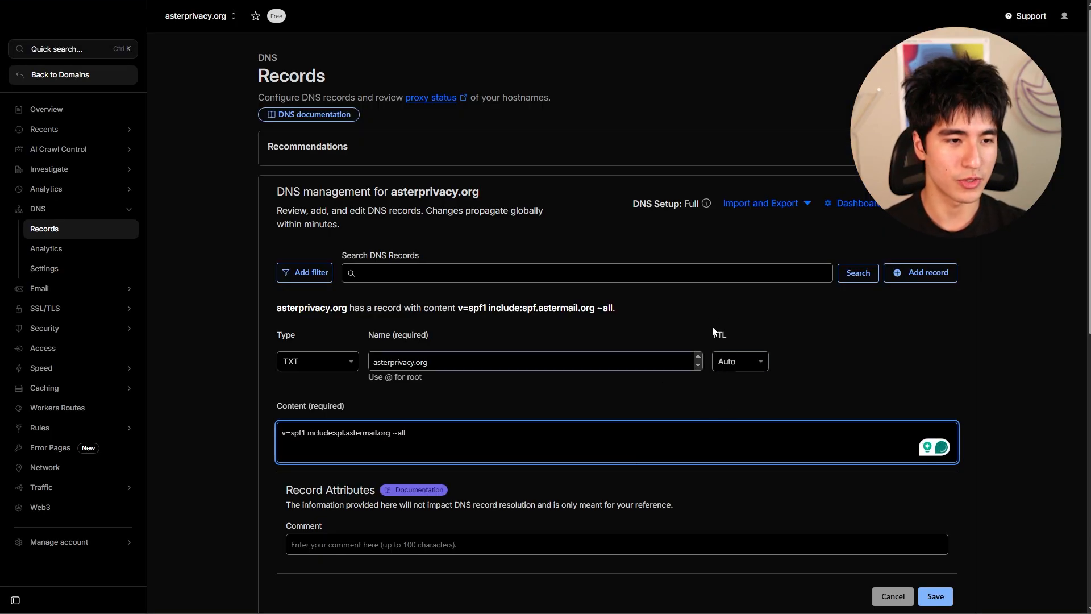
left_click(947, 592)
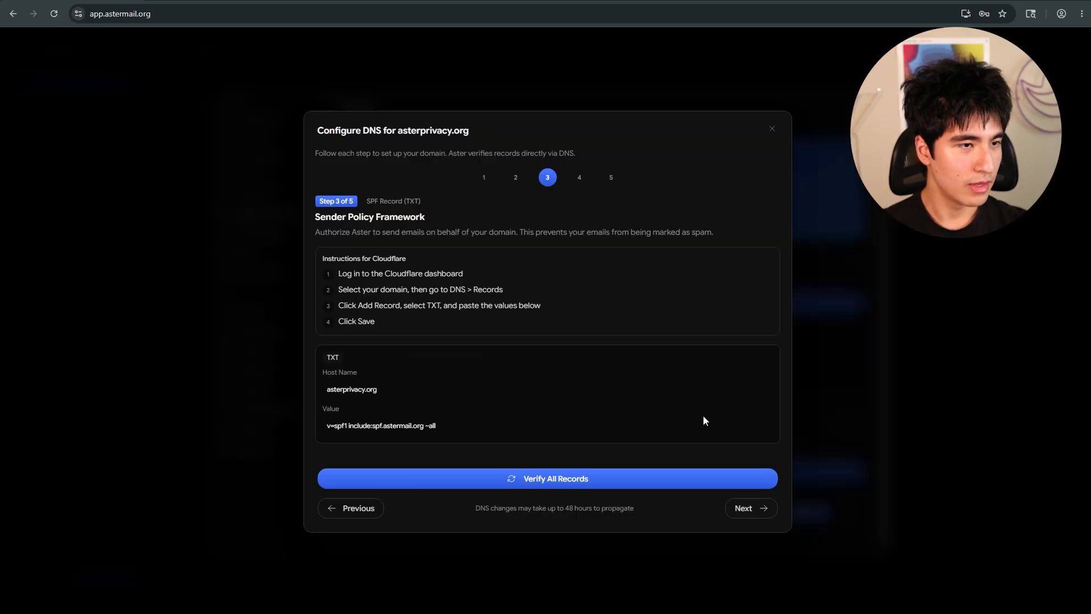
- Advance to the DKIM step and start a new TXT record named aster._domainkey.asterprivacy.org
left_click(757, 510)
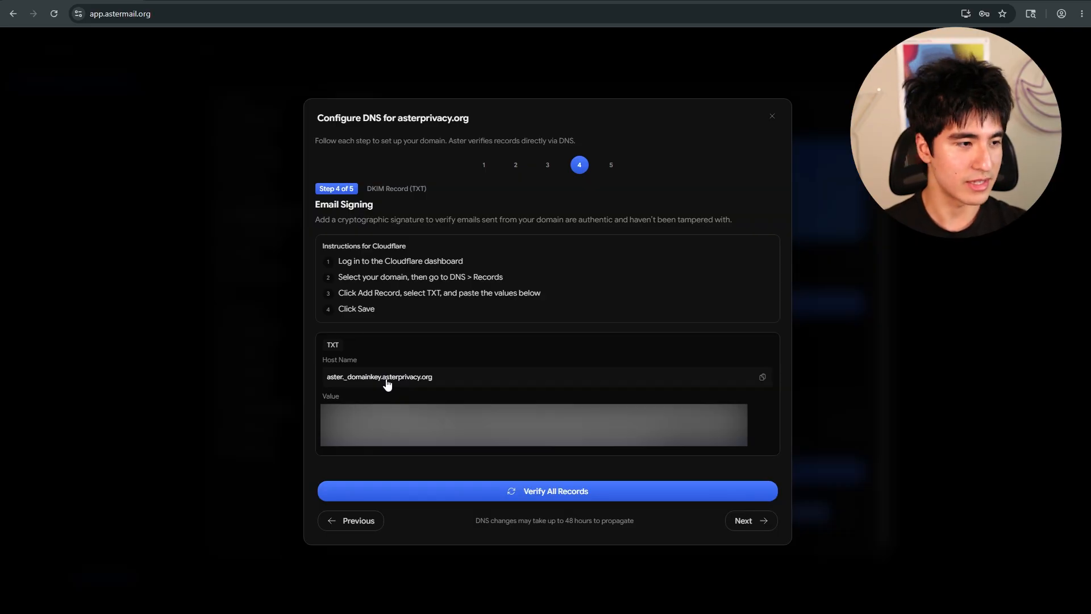
left_click(387, 385)
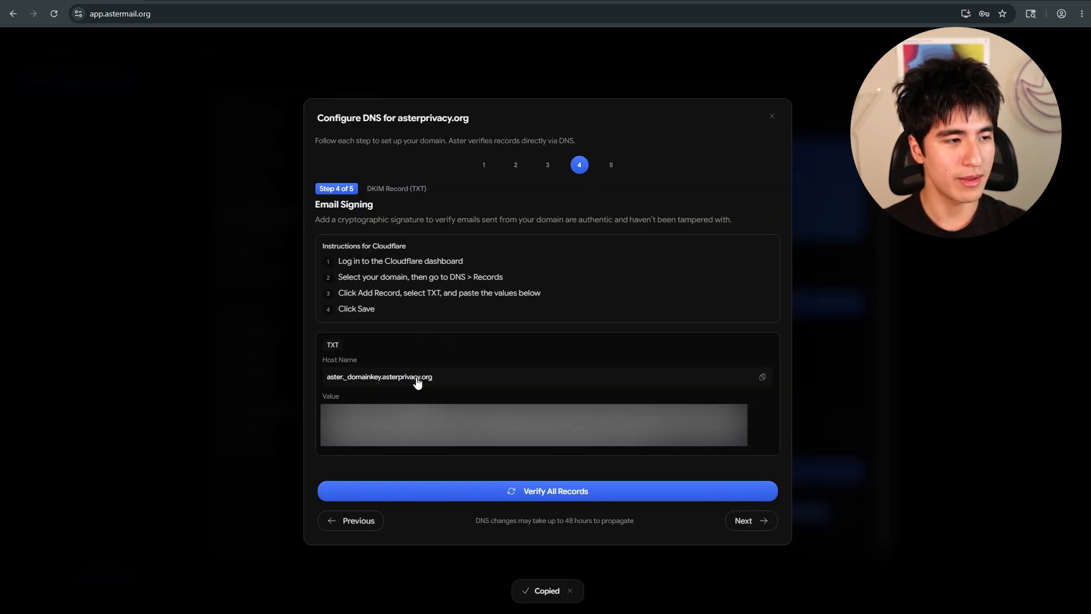
left_click(931, 276)
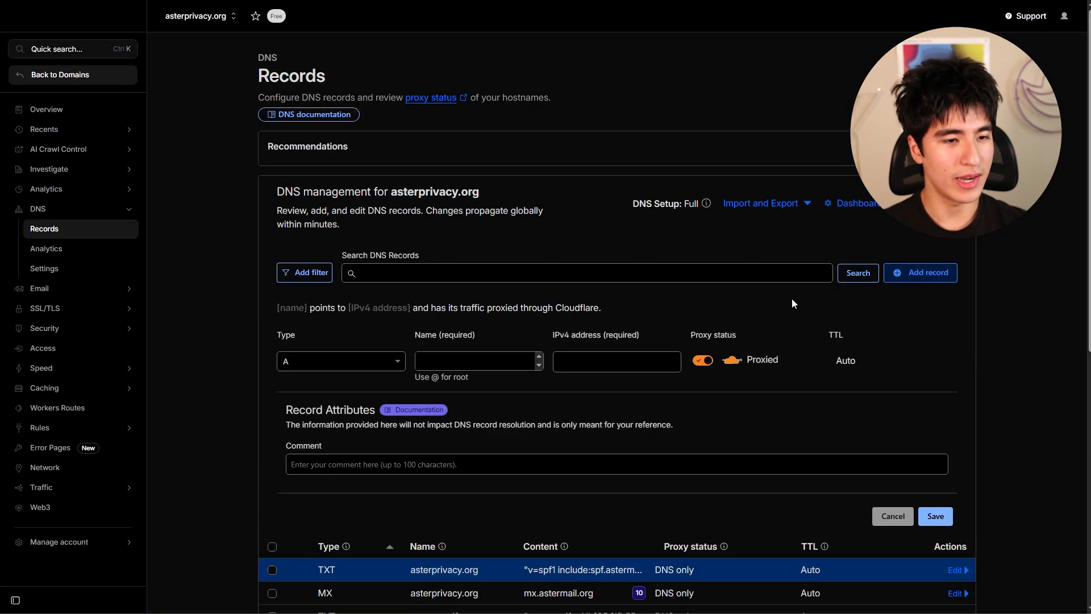
left_click(341, 358)
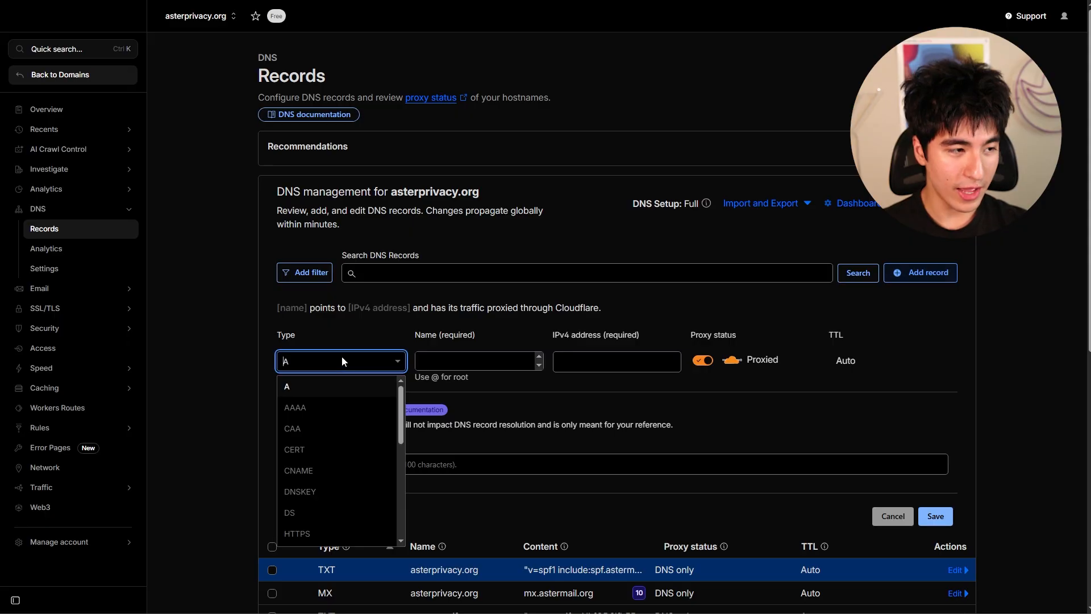
type("txt")
key("Return")
left_click(537, 364)
key("ctrl+v")
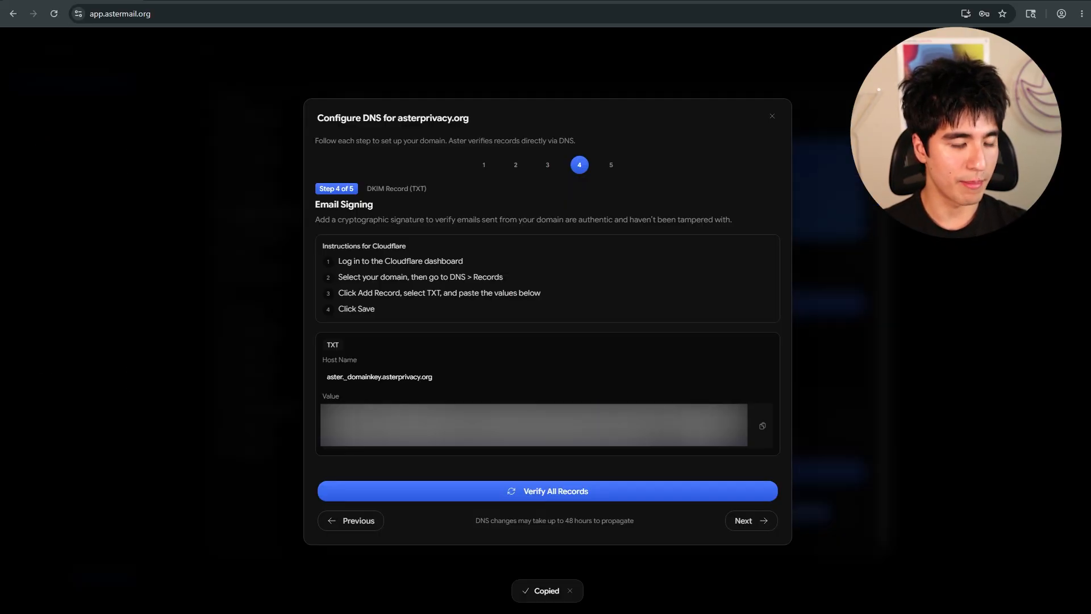
- Paste the DKIM value into the TXT record's content and save the DKIM record
key("ctrl+v")
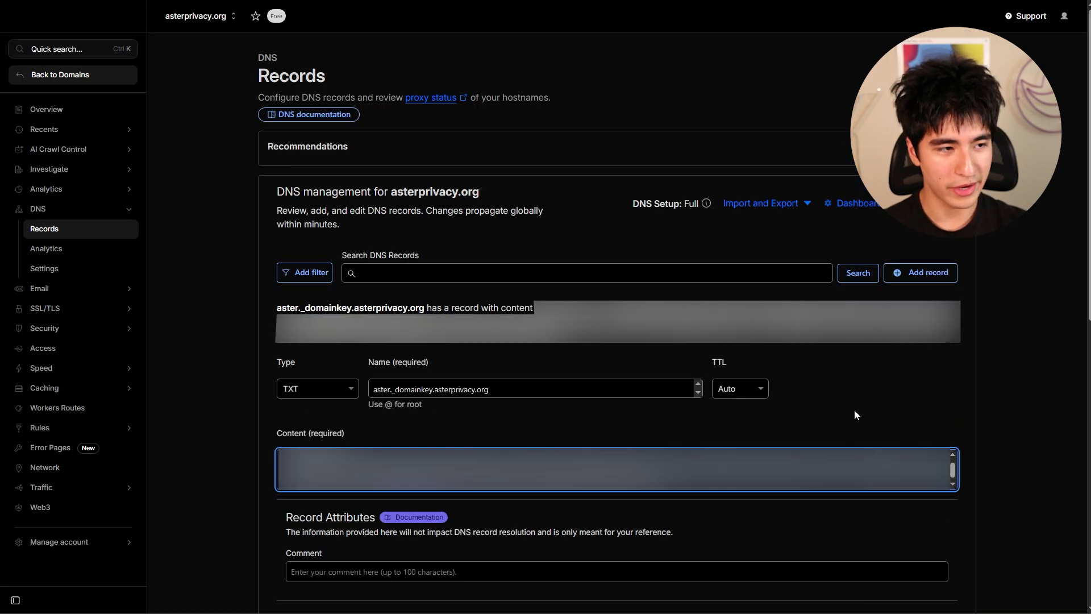
scroll(855, 410, "down", 2)
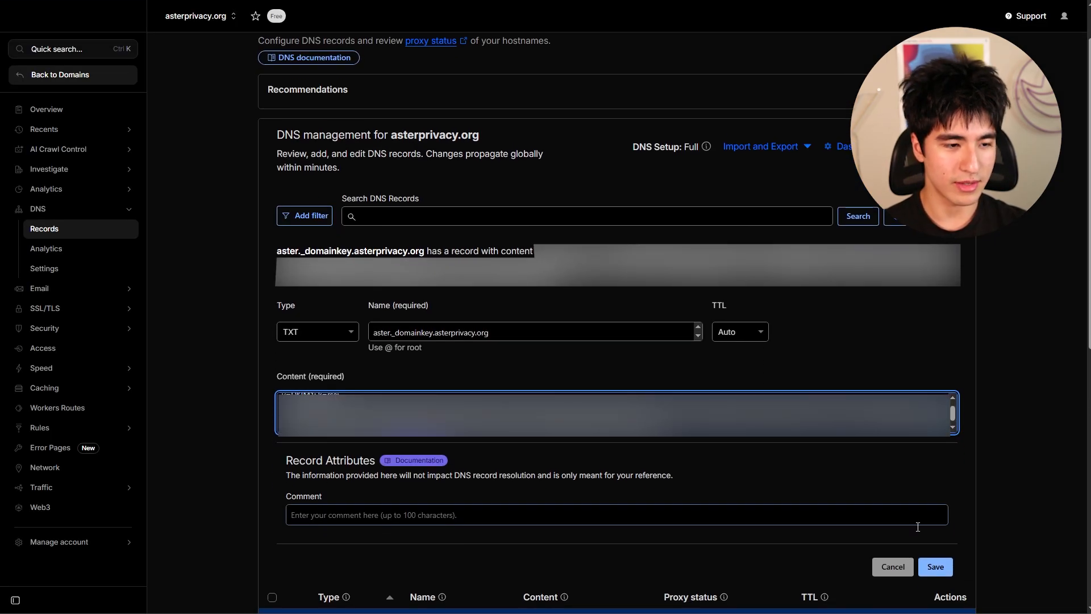
left_click(935, 566)
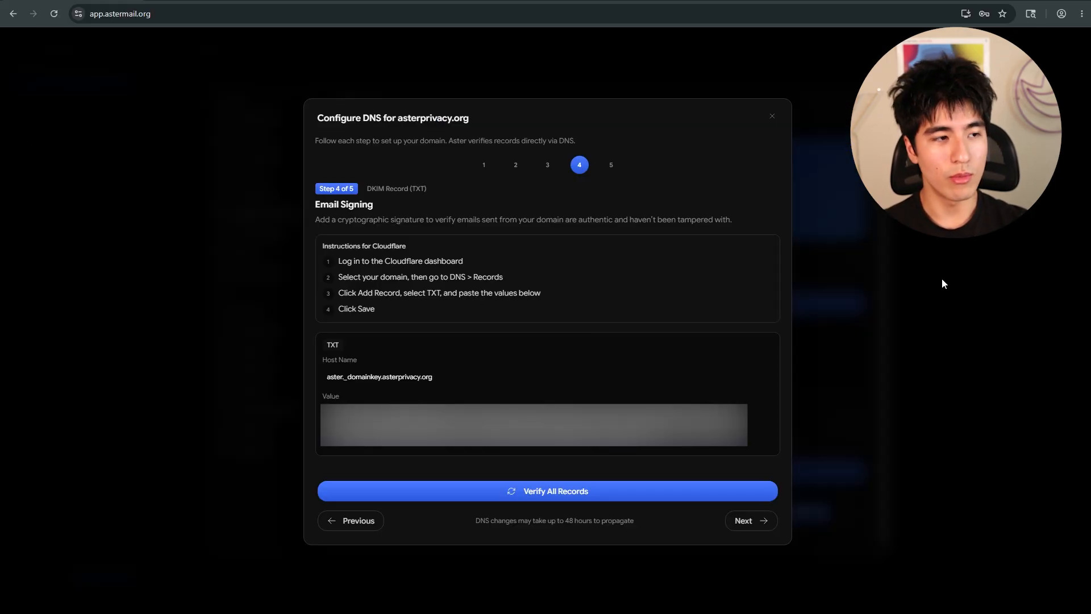
- Advance to the DMARC step and start a new TXT record named _dmarc.asterprivacy.org
left_click(749, 520)
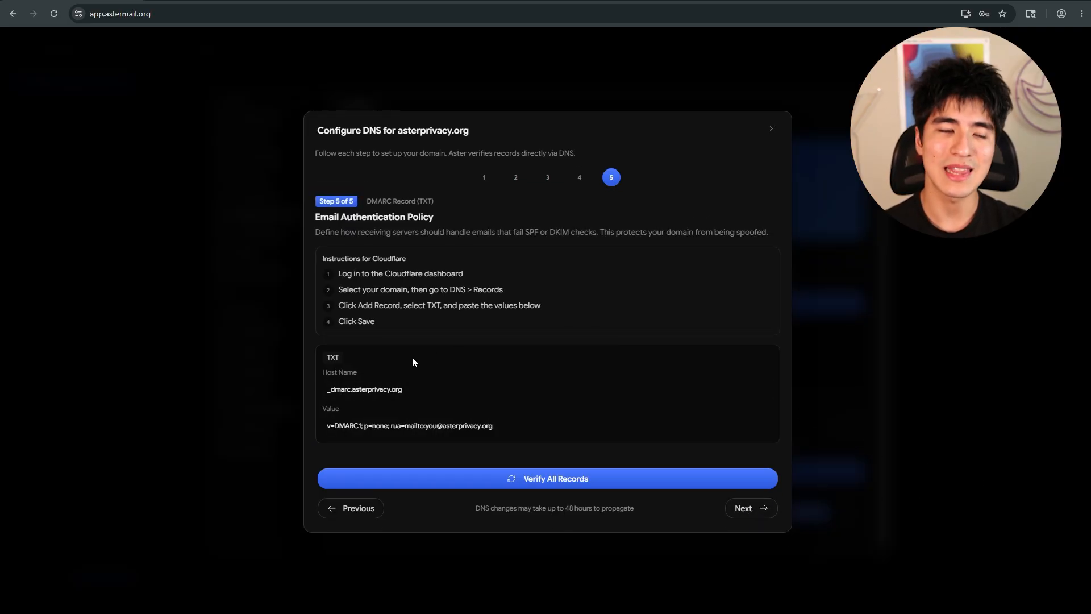
left_click(382, 396)
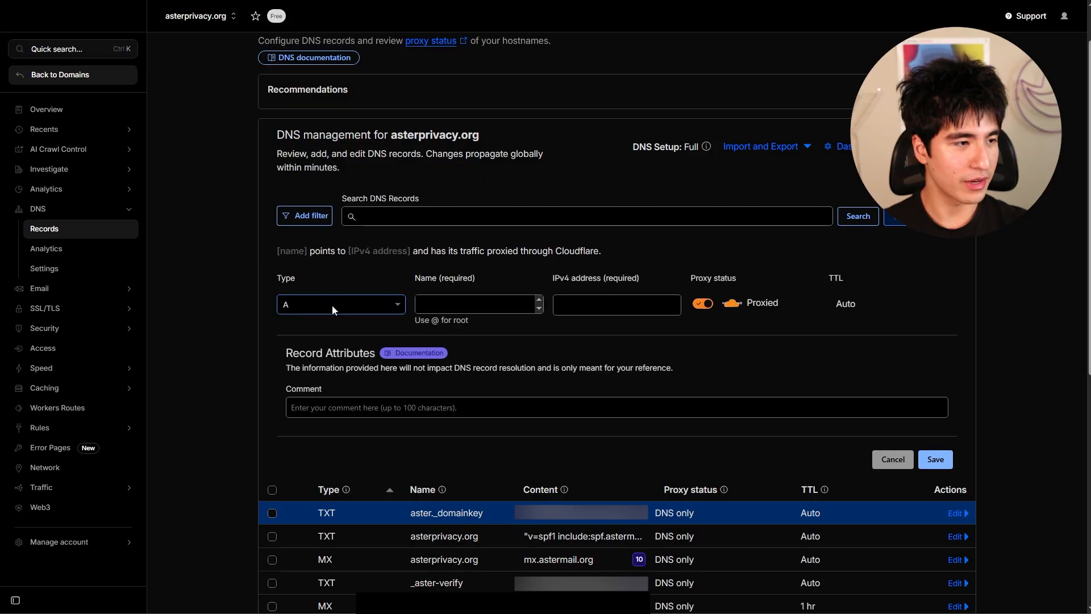
left_click(332, 305)
type("txt")
key("Return")
left_click(463, 302)
key("ctrl+v")
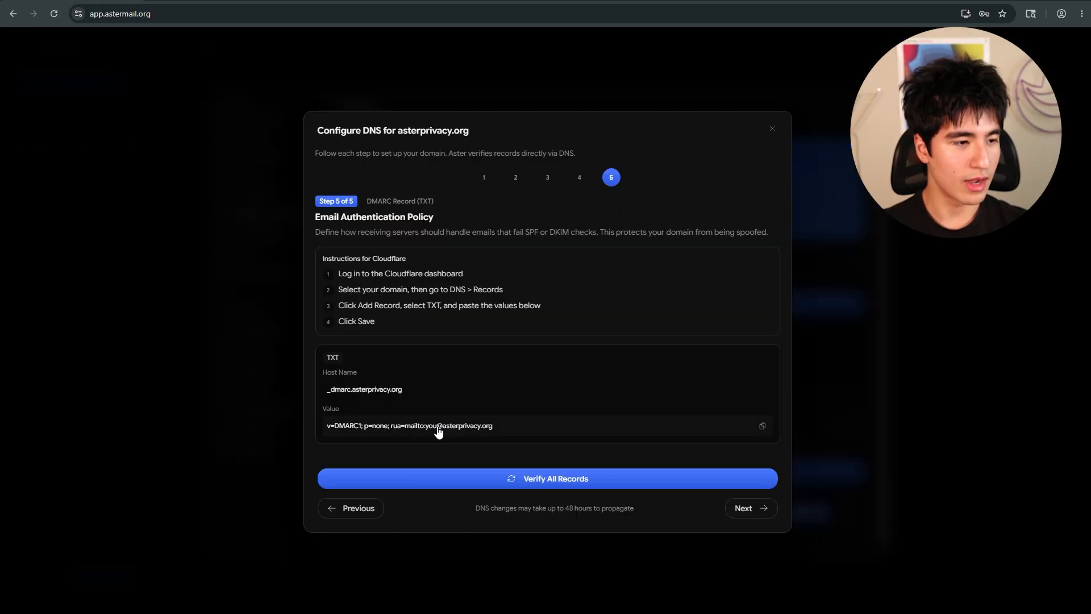
- Copy the DMARC value (v=DMARC1; p=none with a rua reporting address) and save the DMARC TXT record
left_click(439, 432)
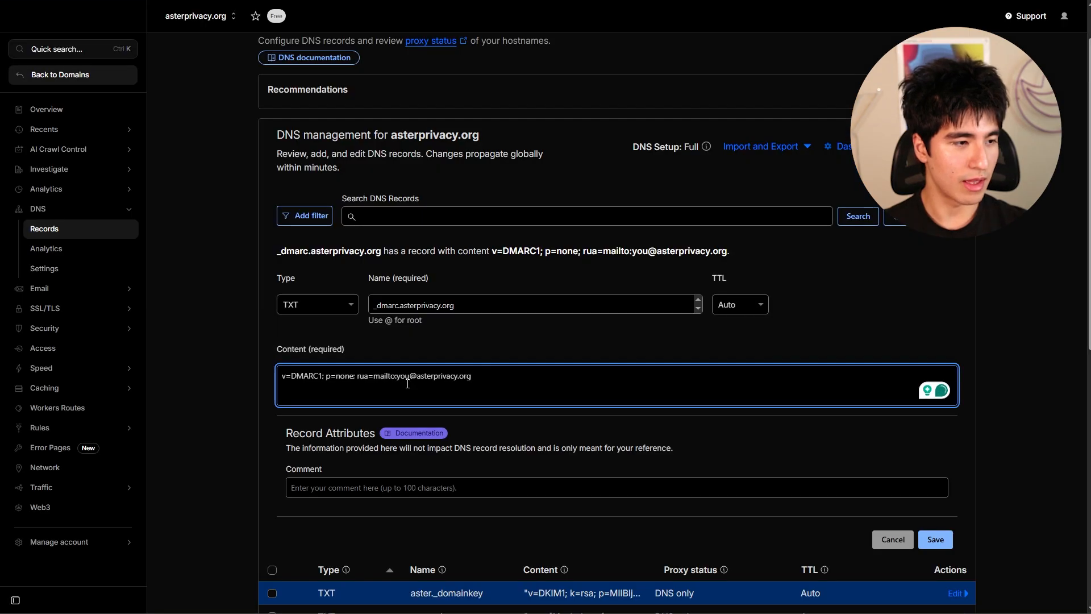
left_click(935, 539)
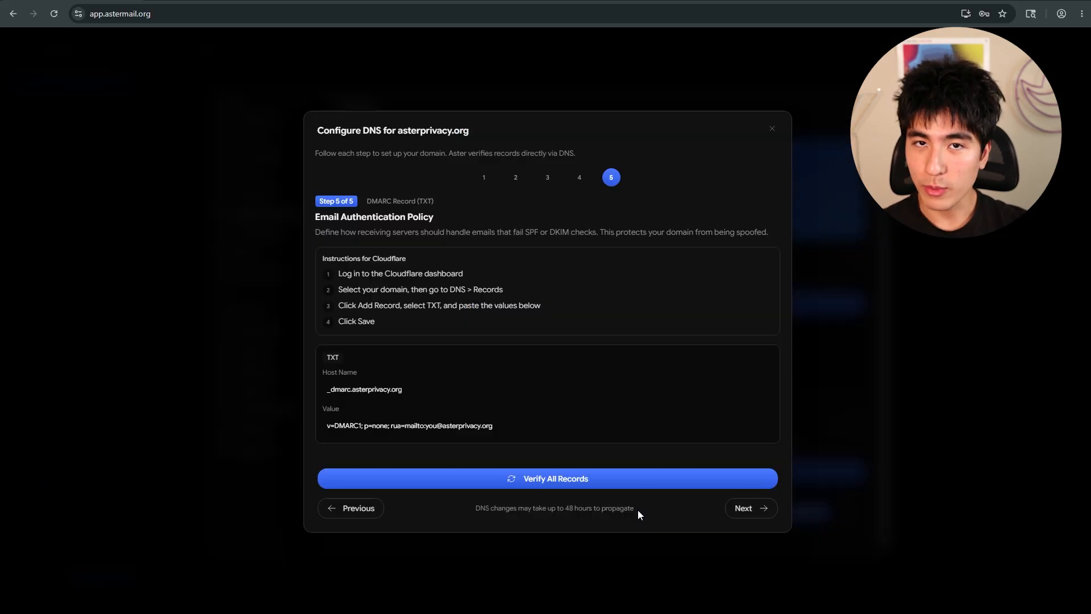
- Verify all DNS records for asterprivacy.org
left_click(631, 479)
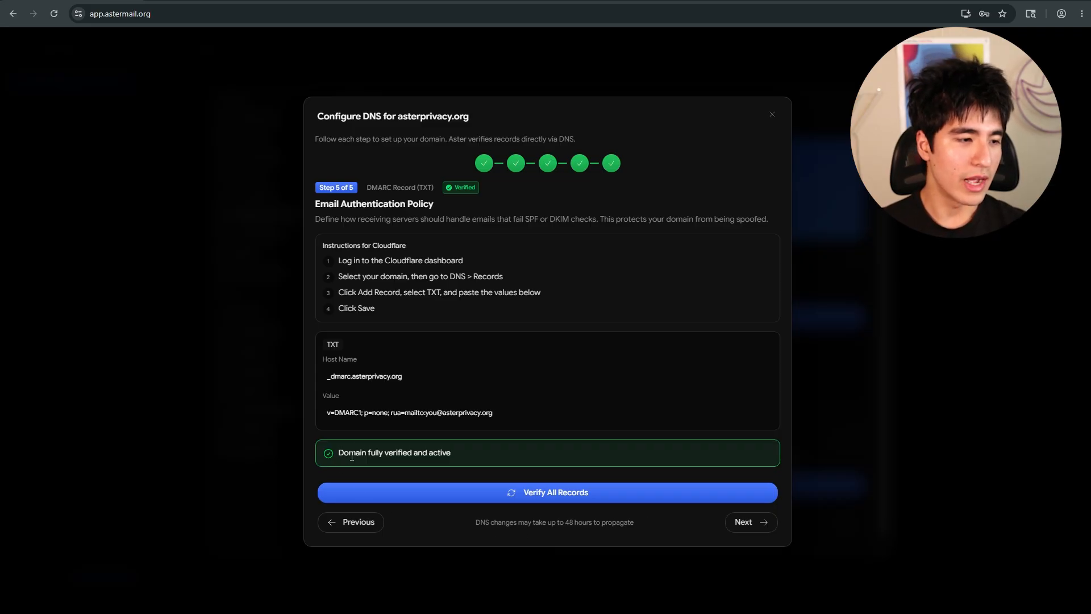
left_click_drag(339, 455, 451, 453)
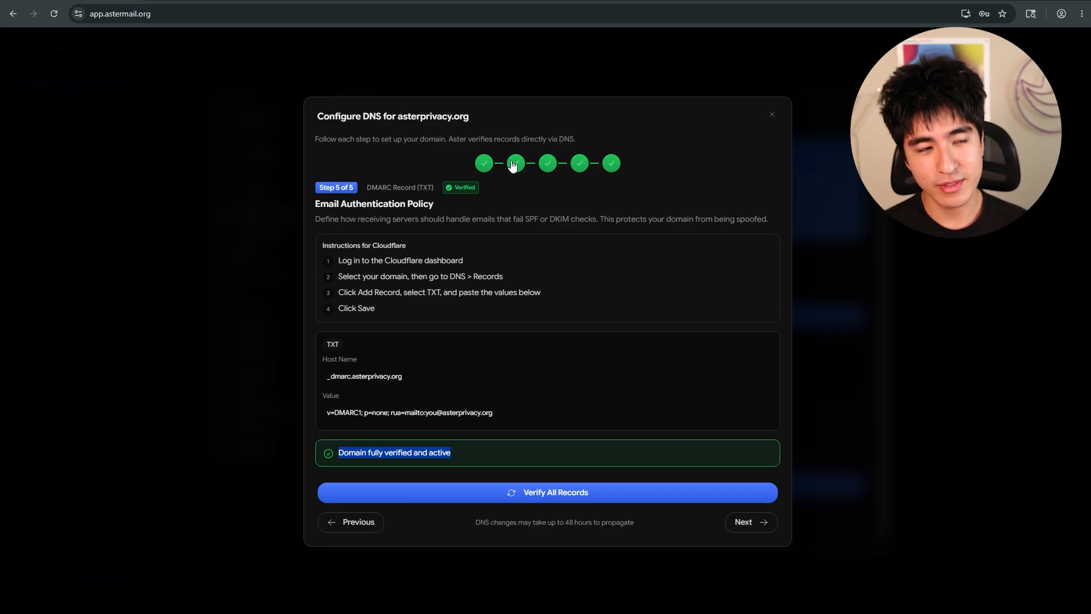
left_click_drag(475, 522, 639, 528)
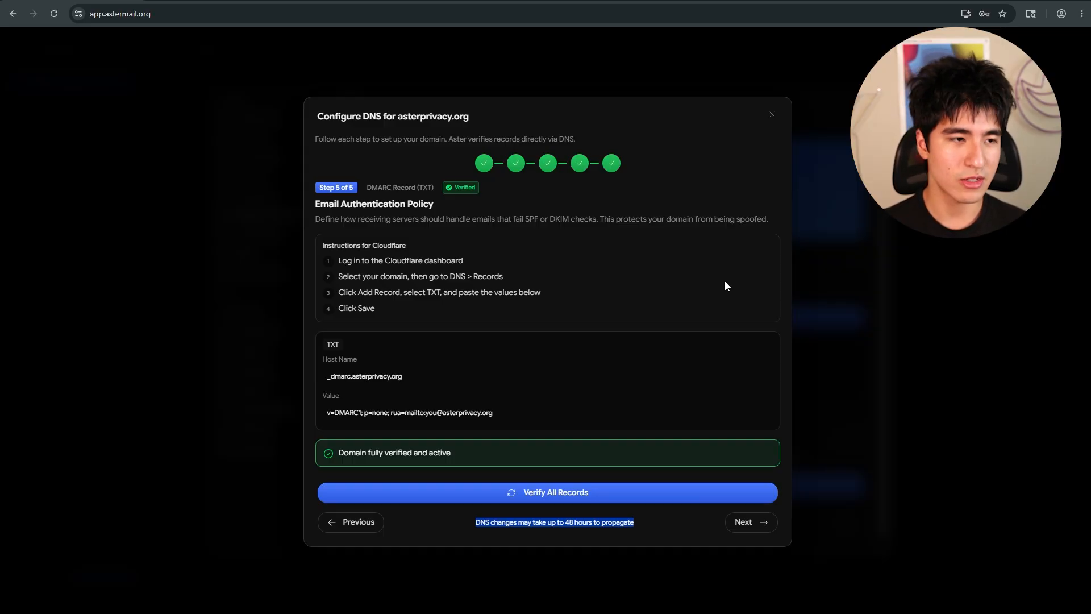
left_click_drag(315, 468, 442, 453)
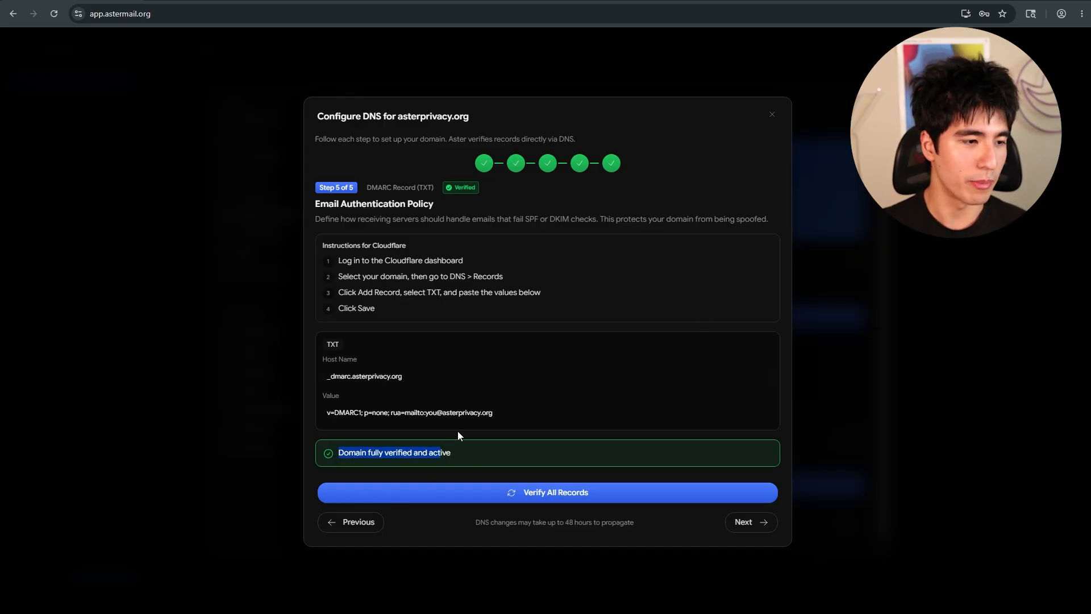
- Close the DNS setup dialog and expand the asterprivacy.org custom domain entry to review its record statuses
left_click(773, 117)
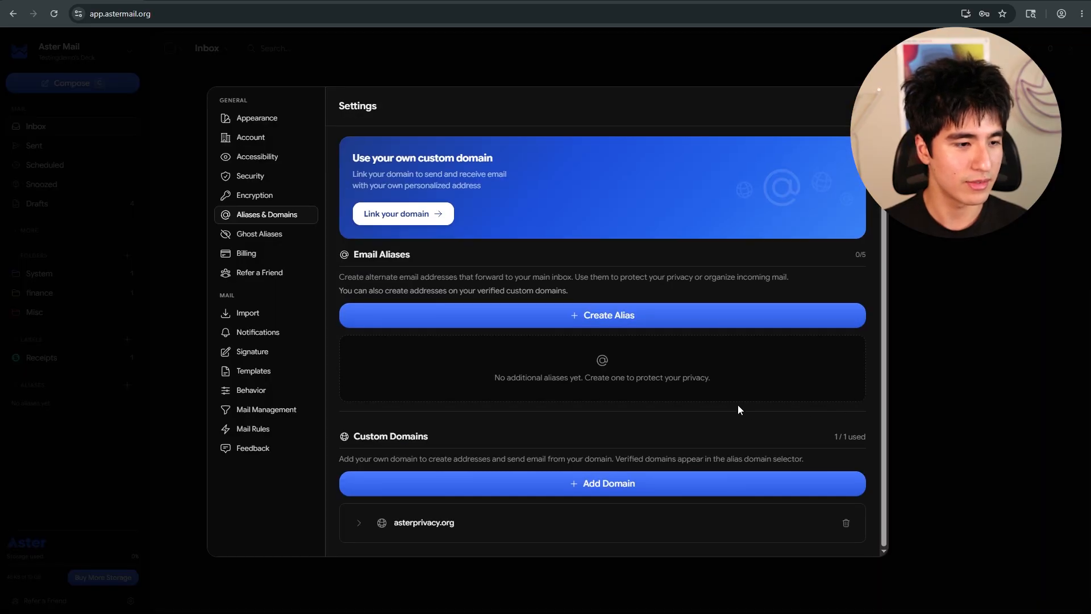
left_click(377, 525)
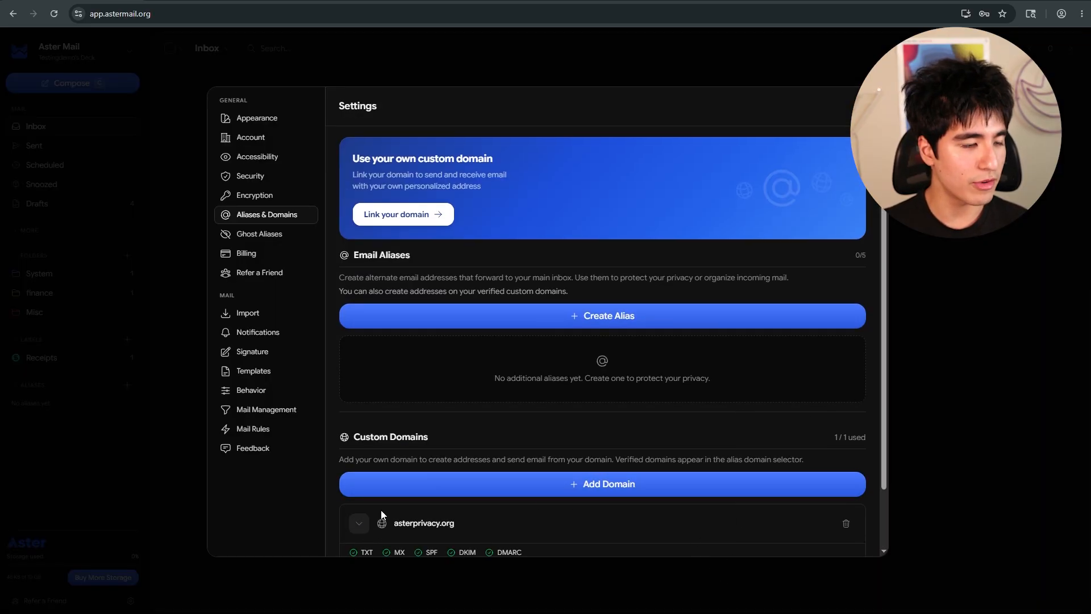
scroll(432, 511, "down", 1)
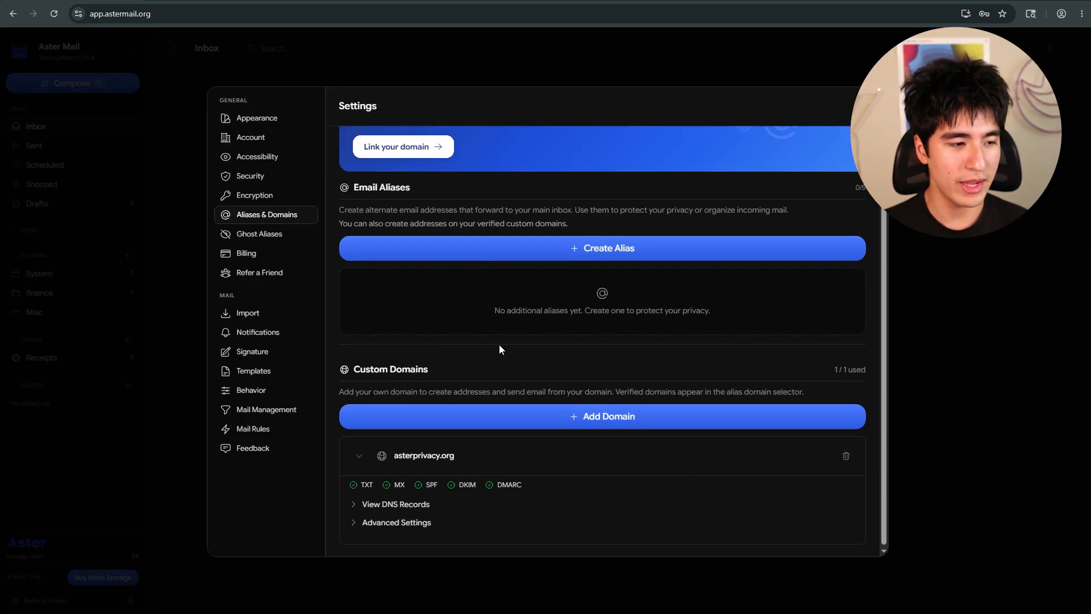
left_click(359, 503)
left_click(354, 503)
scroll(511, 398, "up", 1)
left_click(596, 316)
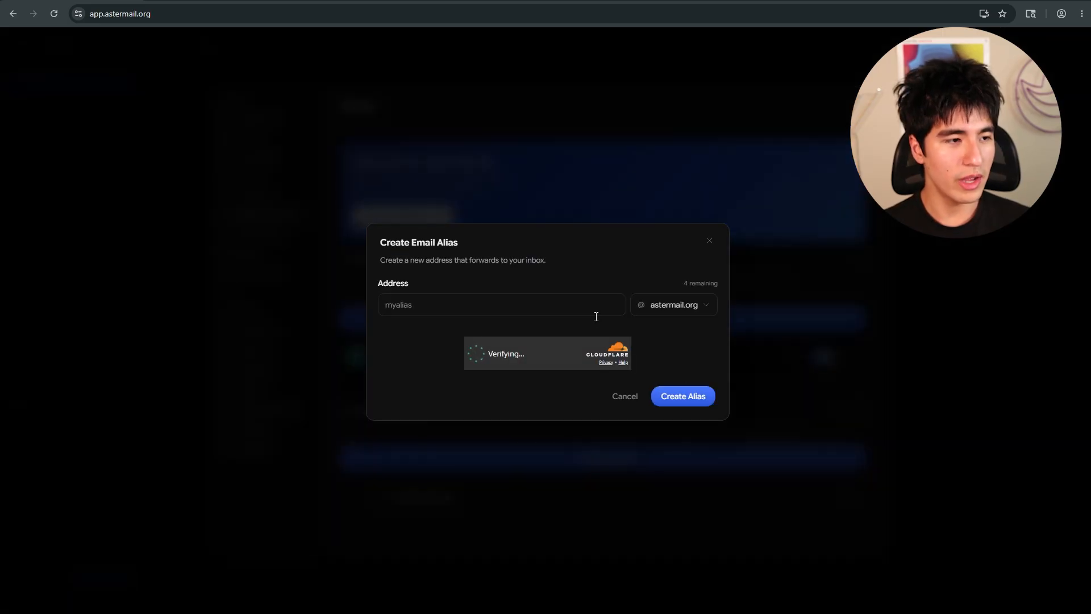
left_click(487, 308)
left_click(668, 303)
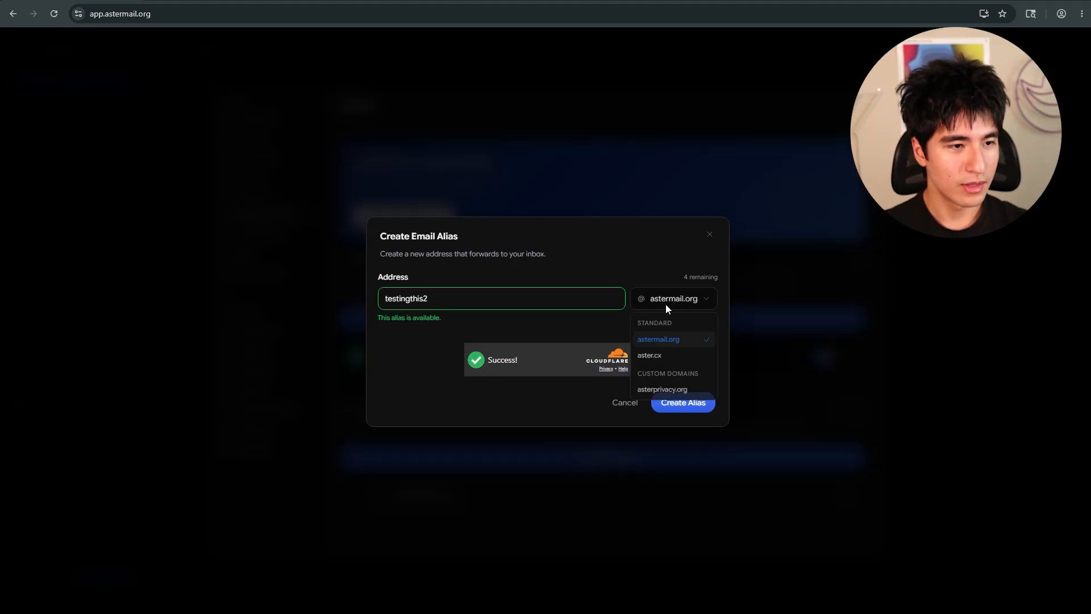
left_click(659, 390)
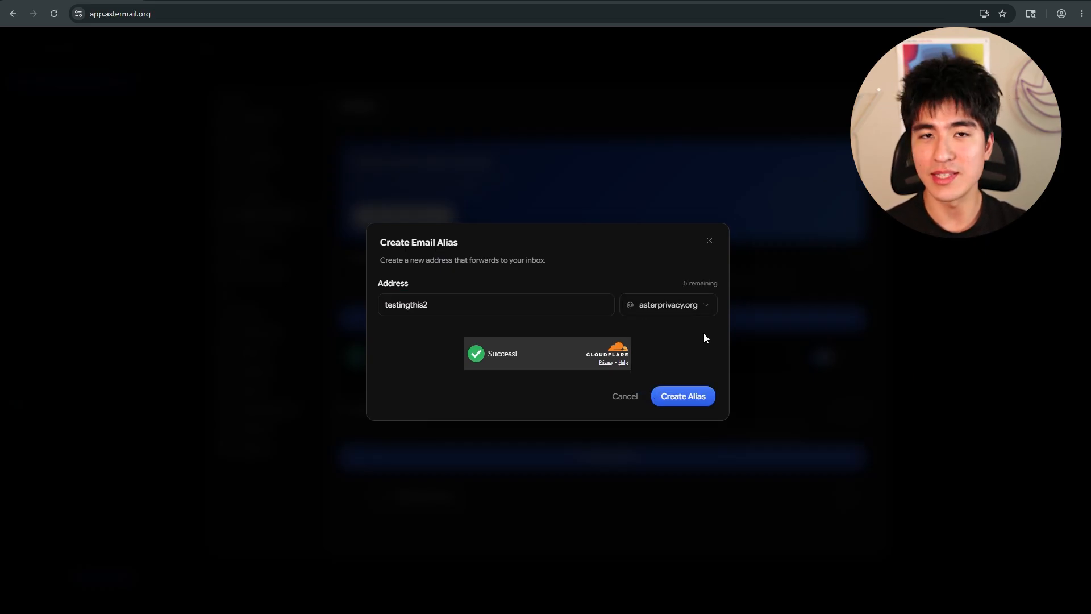
left_click(696, 306)
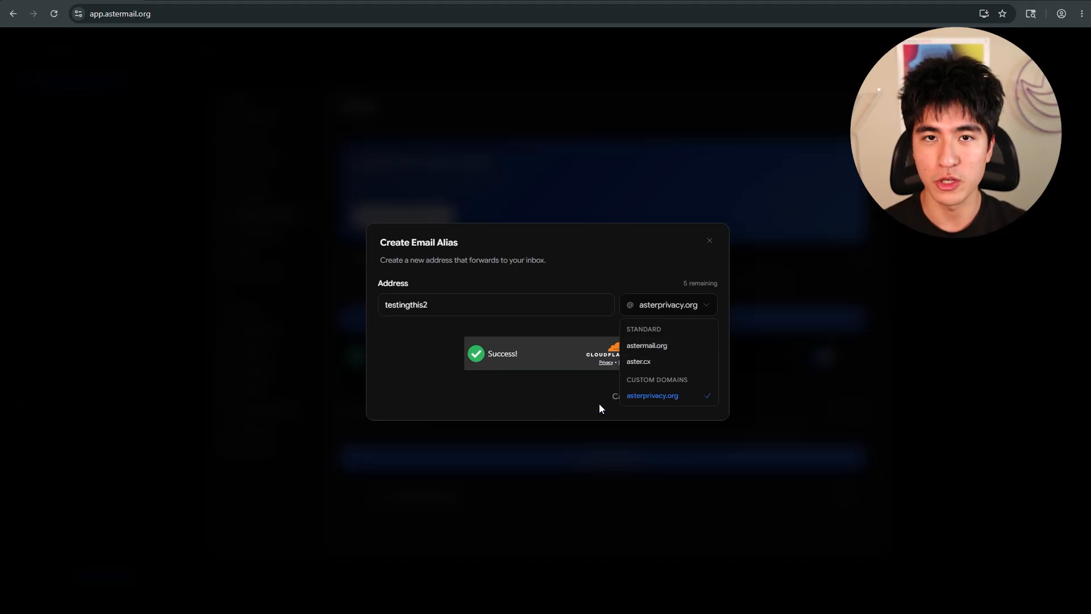
left_click(659, 395)
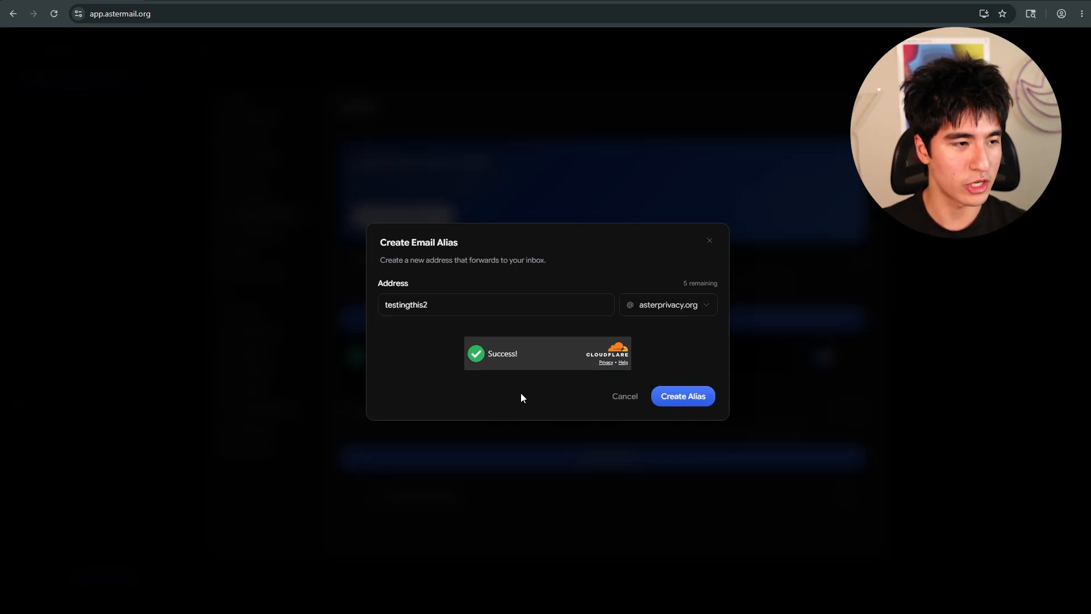
left_click(692, 402)
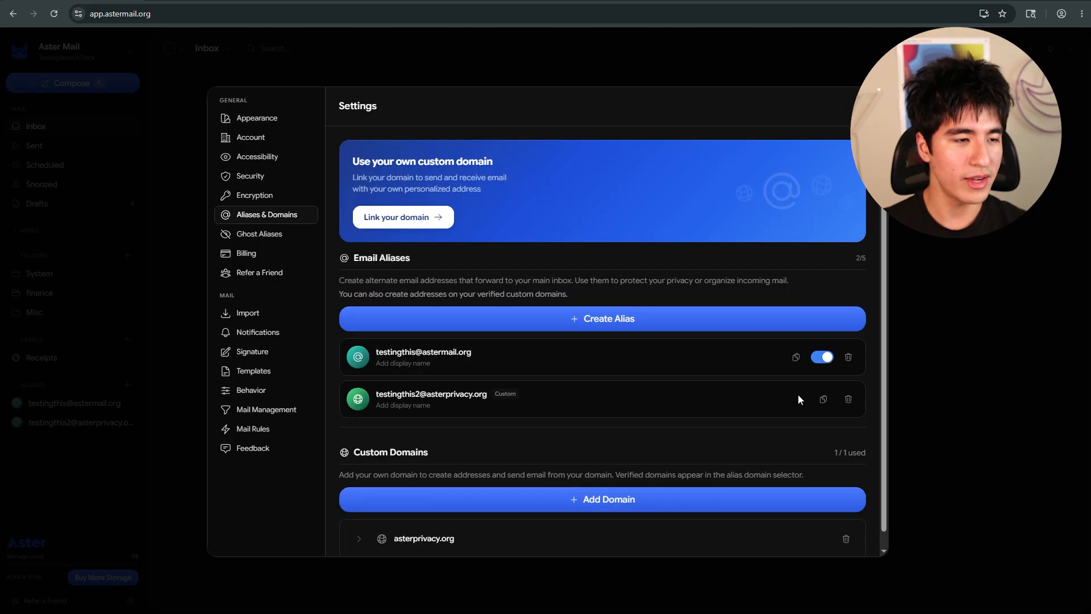